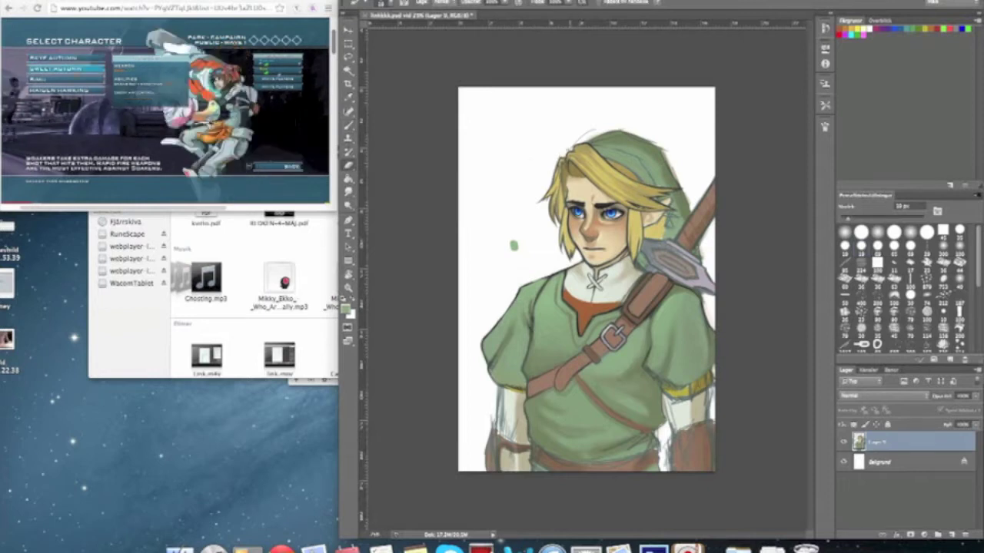
Step: Repaint the outer blond hair strands beside the forehead with the Brush, using a hair colour sampled from the painting
key("b")
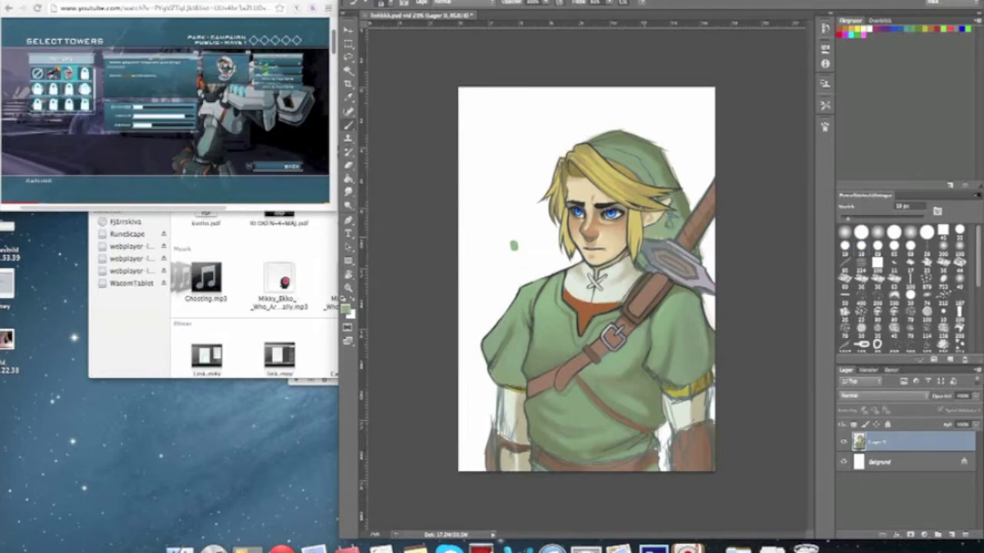
key("super+plus")
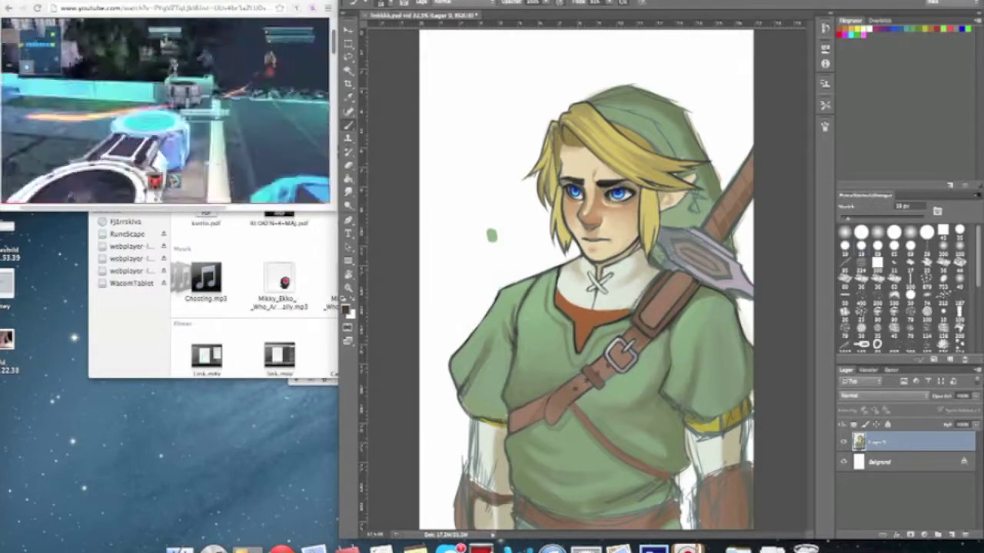
key("super+Tab")
key("super+Tab")
left_click(554, 150, "alt")
left_click_drag(554, 148, 552, 201)
key("e")
key("b")
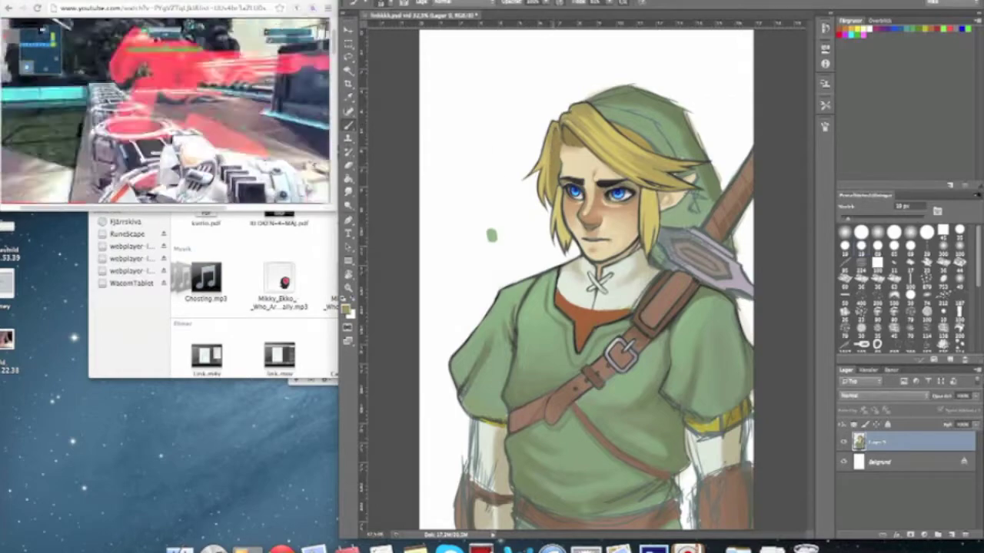
Step: Pick a lighter blond and dab a yellow reference swatch on the white background above the green one
left_click(345, 308)
key("Return")
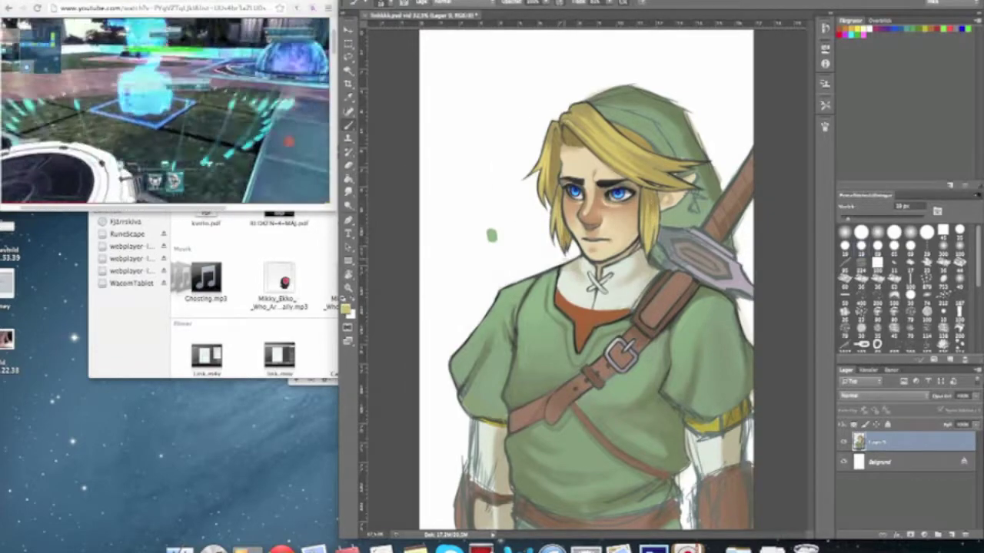
left_click(545, 158, "alt")
left_click(486, 195)
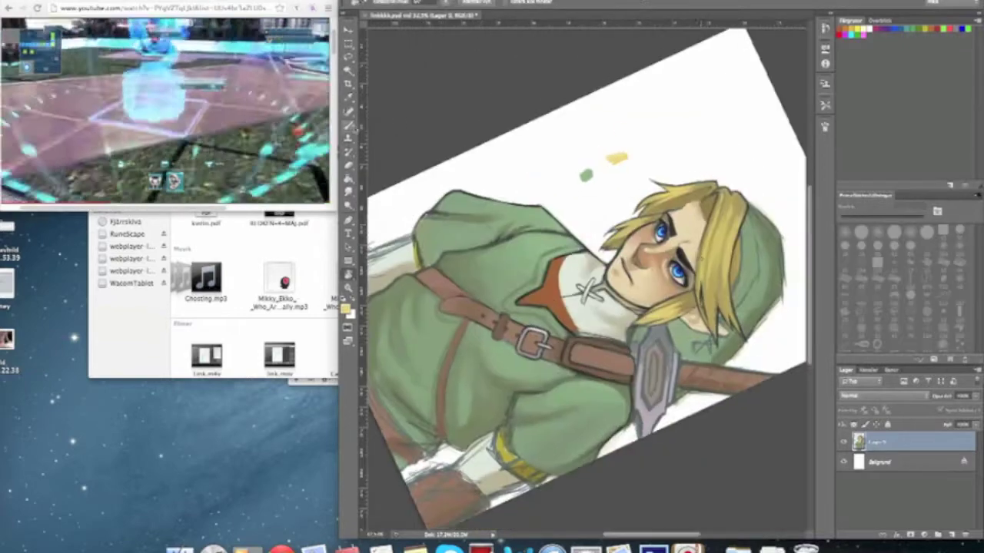
Step: Clean up the green hat's outline and smooth the shading across its crown, rotating the canvas for easier strokes
left_click_drag(676, 154, 584, 107)
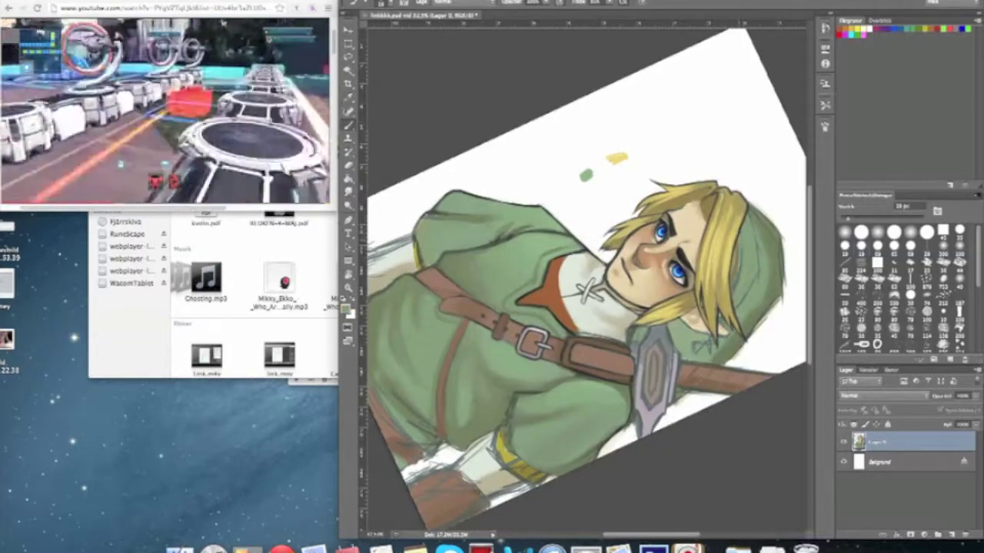
left_click_drag(677, 153, 491, 154)
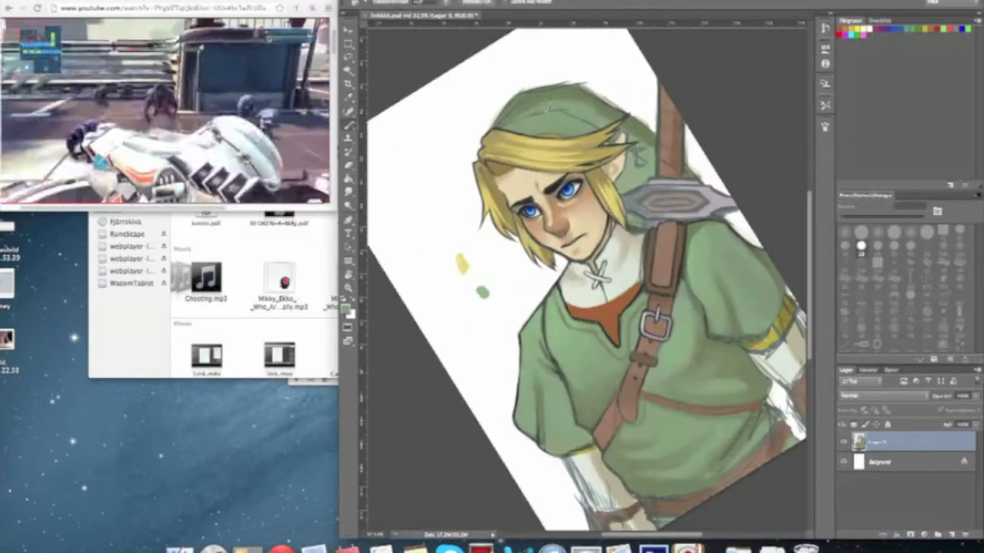
left_click_drag(521, 91, 453, 189)
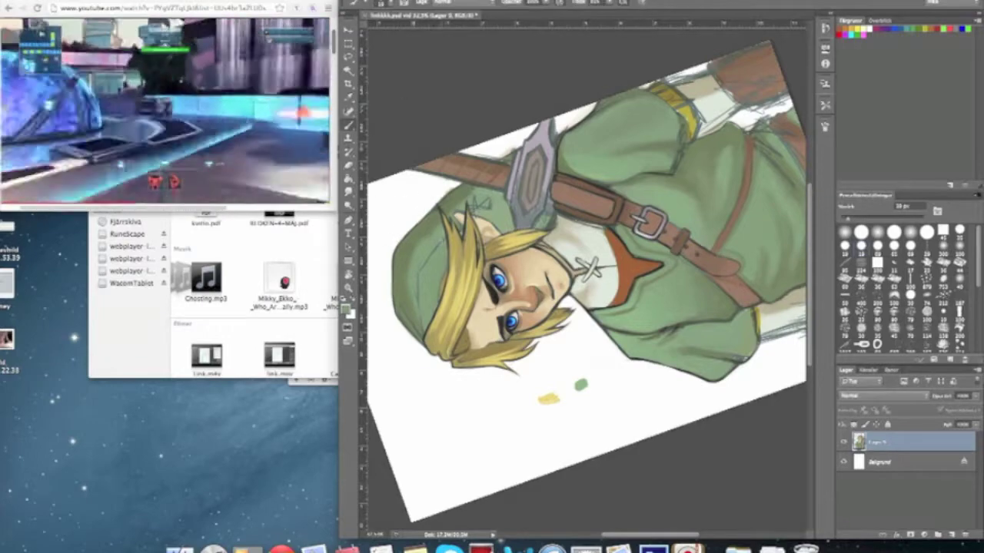
key("z")
key("super+0")
key("b")
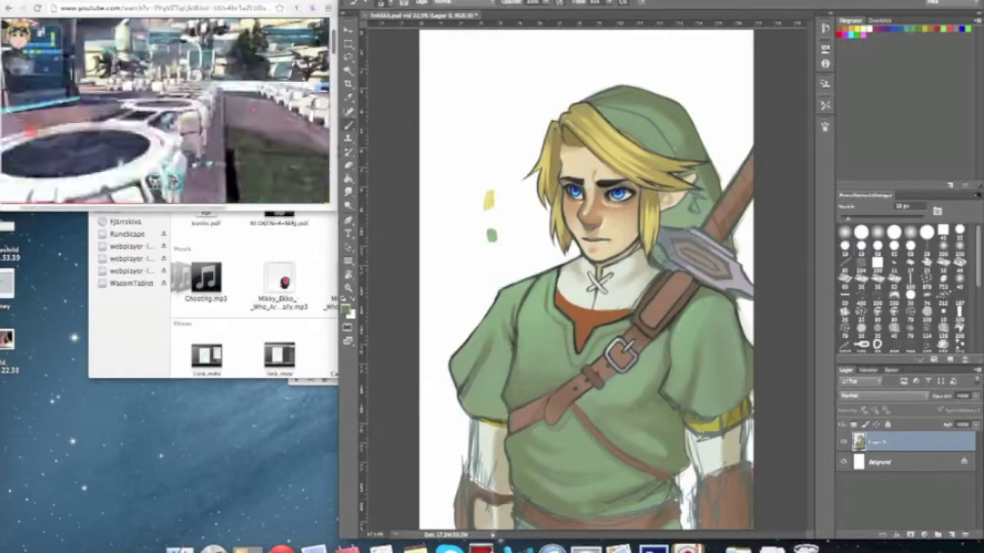
mouse_move(607, 115)
left_mouse_down()
mouse_move(653, 103)
mouse_move(692, 132)
mouse_move(676, 127)
left_mouse_up()
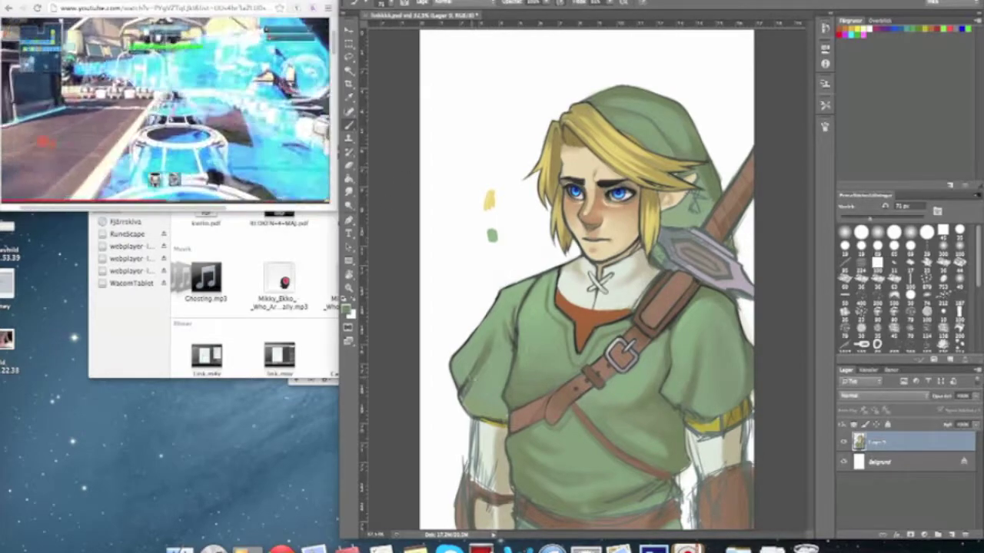
Step: Smooth the brown shading on the shoulder strap's pad with colours sampled from the strap area
left_click(659, 281, "alt")
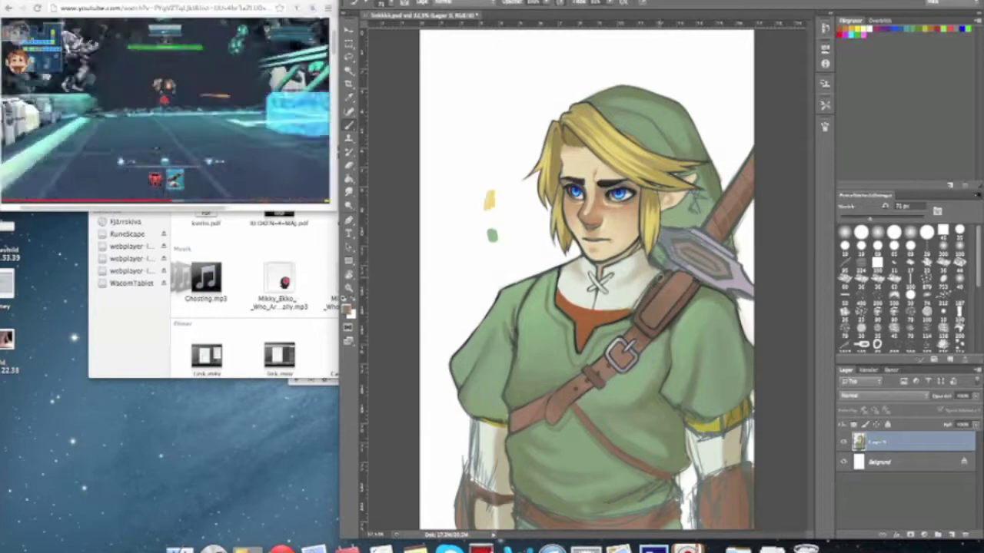
left_click(641, 292, "alt")
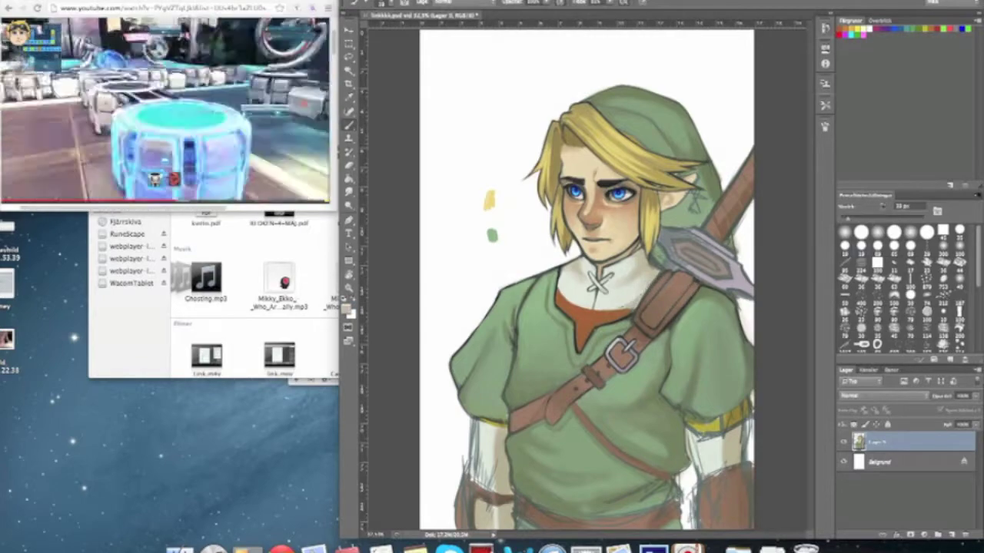
Step: Try to paint a yellow-orange scale texture over the undershirt at the tunic's neckline
left_click(975, 195)
left_click(922, 362)
key("z")
left_click(565, 359)
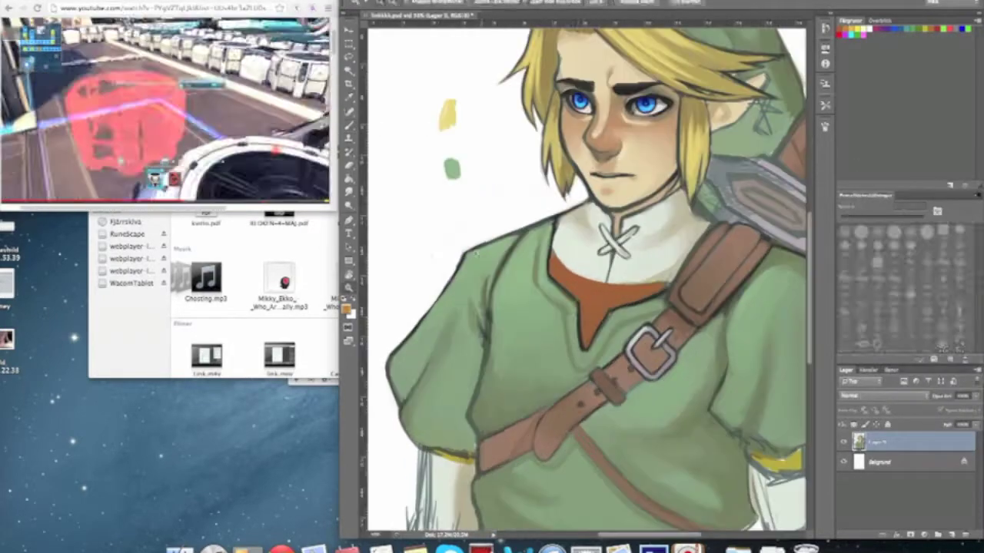
left_click(627, 292, "alt")
left_click(850, 31)
key("Return")
mouse_move(591, 289)
left_mouse_down()
mouse_move(588, 342)
mouse_move(610, 293)
mouse_move(666, 286)
left_mouse_up()
mouse_move(592, 289)
left_mouse_down()
mouse_move(591, 338)
mouse_move(613, 301)
left_mouse_up()
key("super+0")
key("super+1")
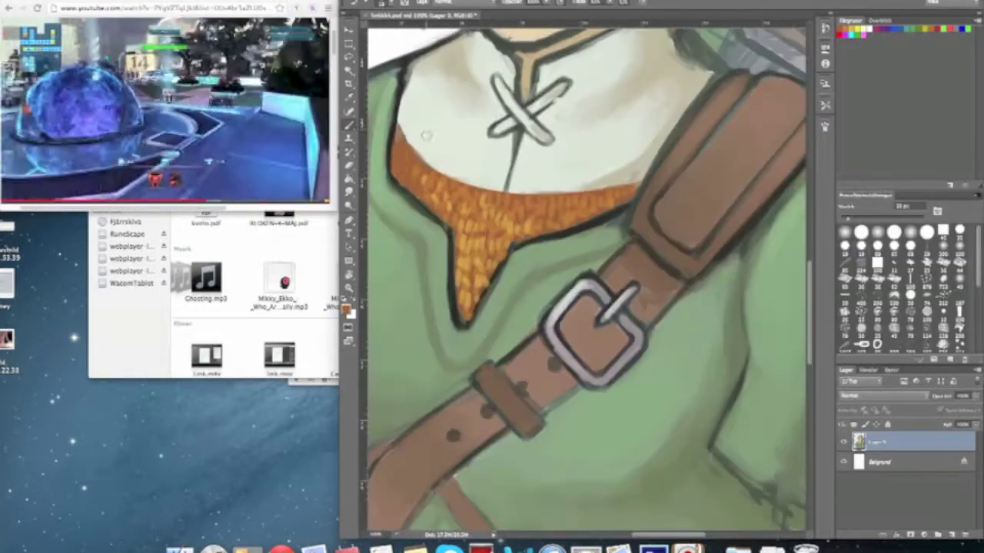
left_click_drag(499, 223, 585, 201)
key("super+z")
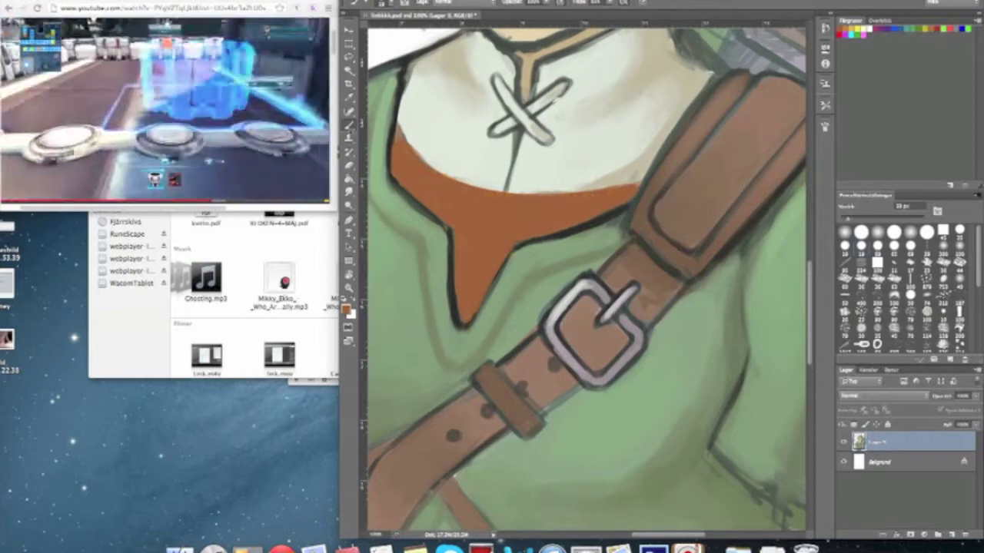
Step: Paint an orange mail texture across the undershirt at the neckline and add light yellow highlights to its rows
mouse_move(391, 143)
left_mouse_down()
mouse_move(484, 198)
mouse_move(591, 201)
mouse_move(458, 202)
mouse_move(584, 212)
mouse_move(478, 219)
mouse_move(462, 240)
mouse_move(498, 258)
mouse_move(465, 303)
mouse_move(473, 307)
left_mouse_up()
scroll(472, 308, "down", 5)
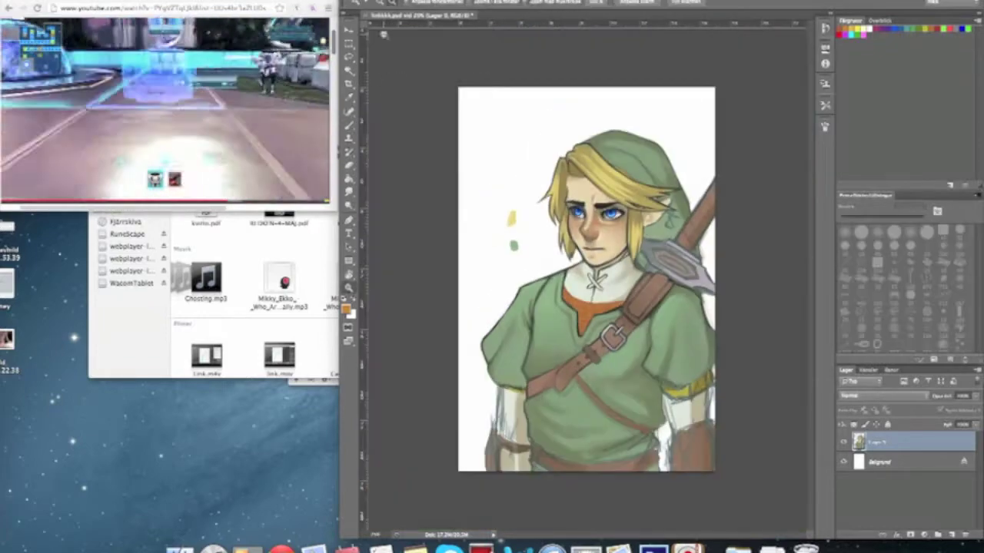
scroll(646, 231, "up", 5)
left_click(851, 28)
mouse_move(528, 290)
left_mouse_down()
mouse_move(569, 346)
mouse_move(578, 368)
mouse_move(570, 386)
left_mouse_up()
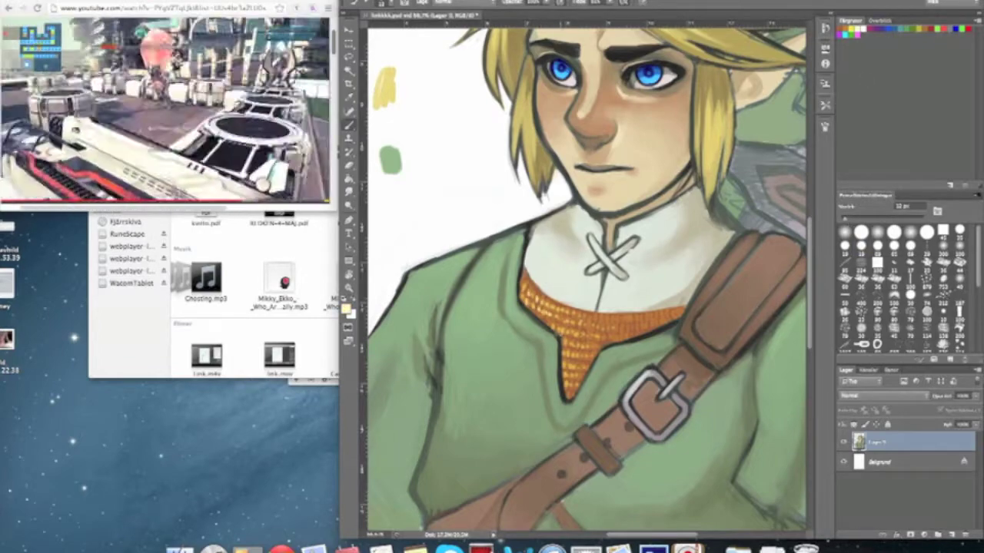
Step: Pick a paler swatch and touch up the highlights on the neckline's mail texture
scroll(584, 308, "down", 5)
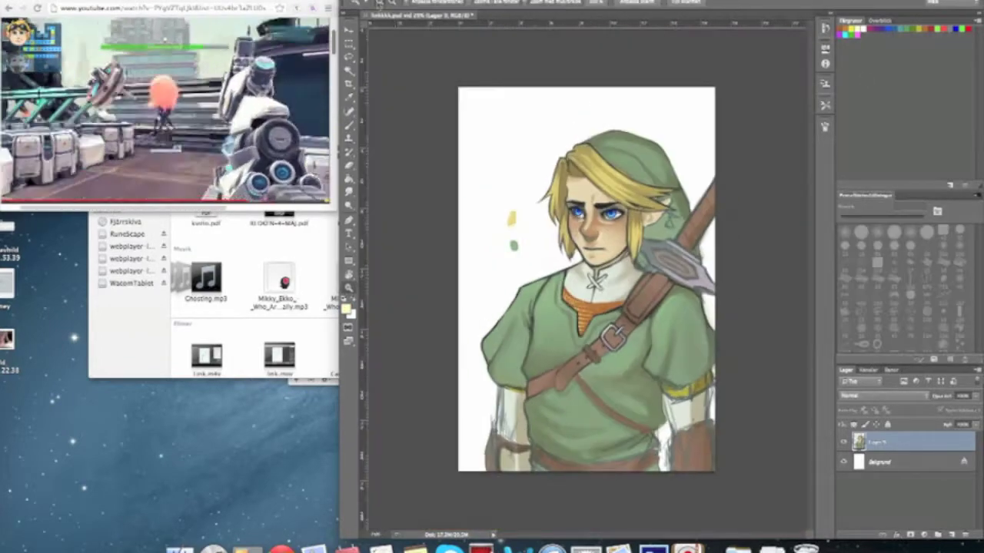
scroll(584, 307, "up", 5)
left_click(857, 29)
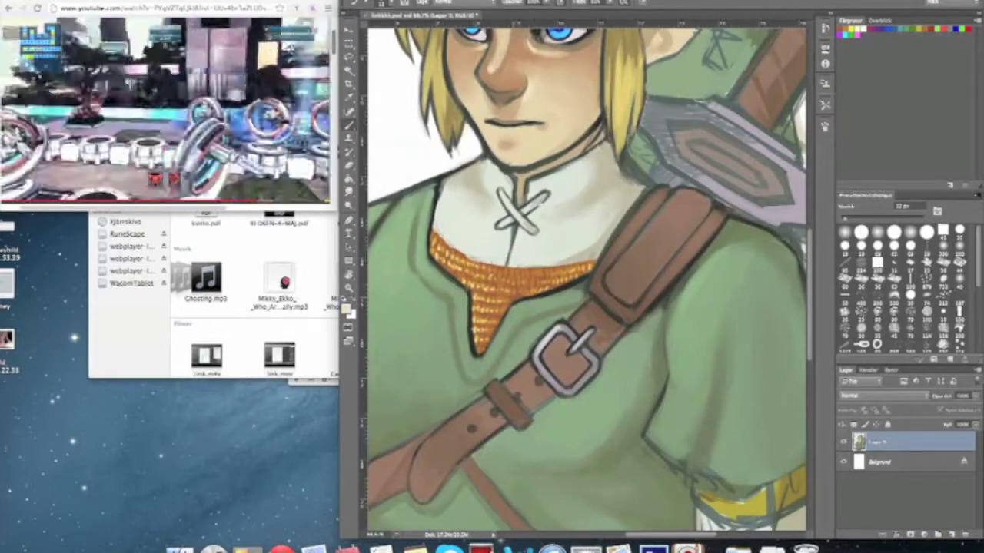
scroll(584, 307, "down", 5)
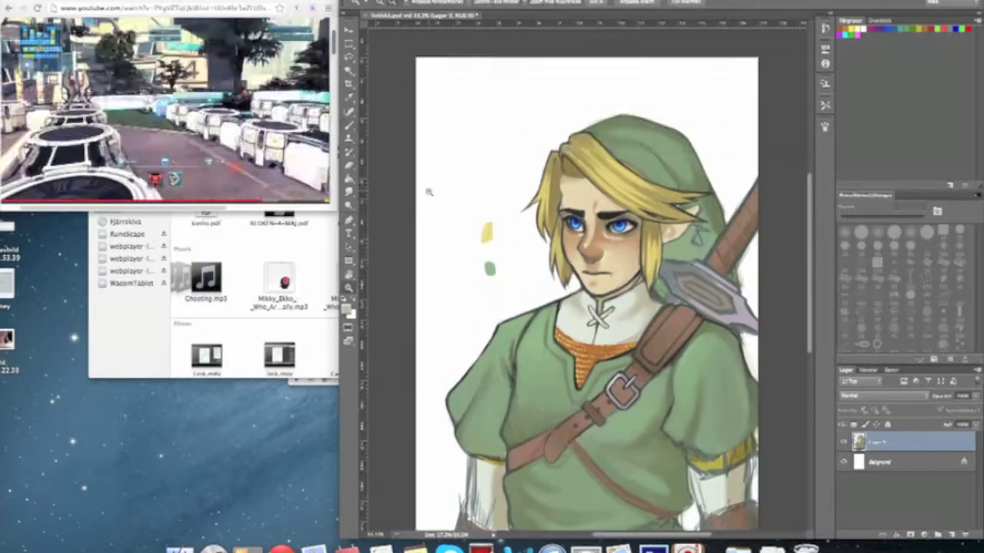
Step: Paint over the sketch lines on the sword guard in smooth purple-grey and sample the forehead edge for touch-up
scroll(582, 197, "up", 5)
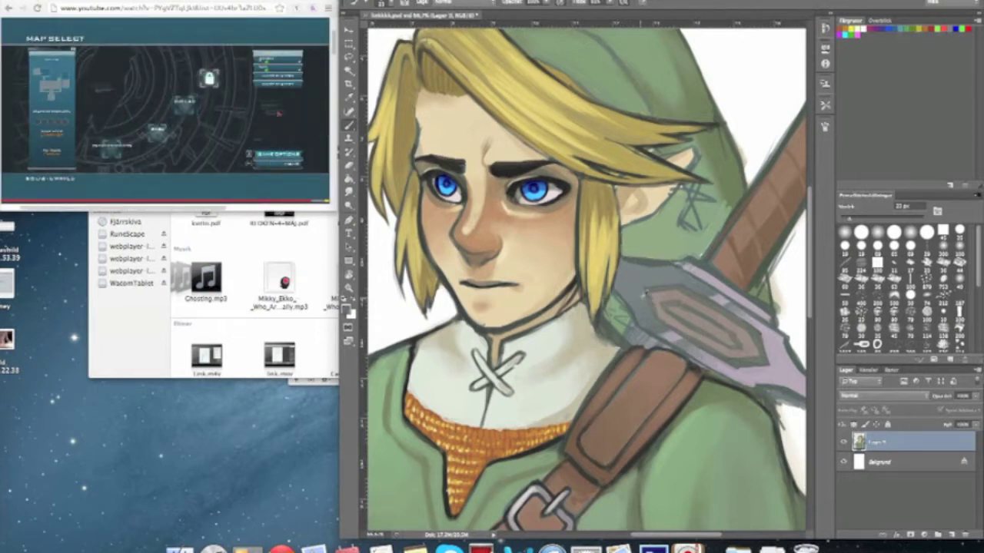
mouse_move(615, 265)
left_mouse_down()
mouse_move(624, 294)
mouse_move(667, 278)
mouse_move(647, 323)
left_mouse_up()
left_click_drag(675, 271, 695, 283)
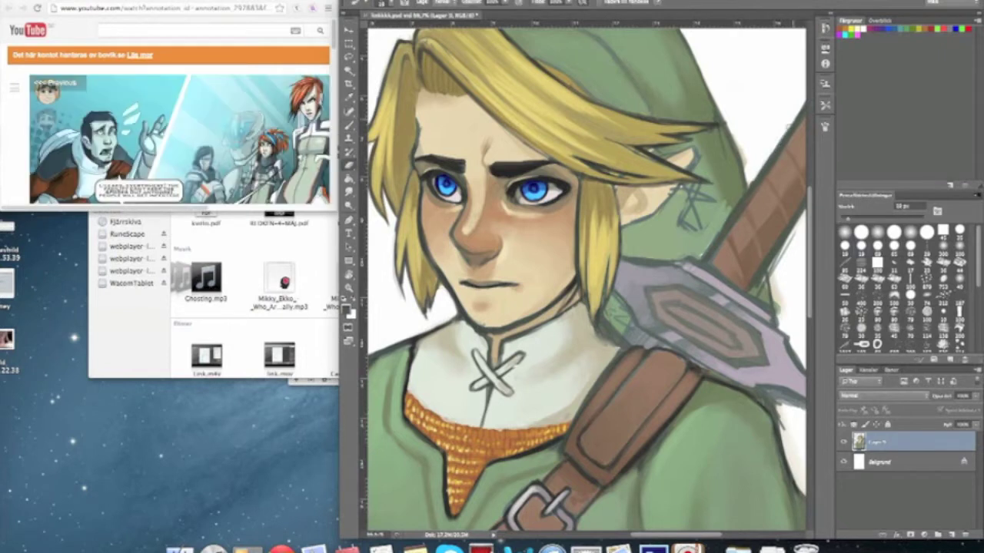
left_click(418, 127, "alt")
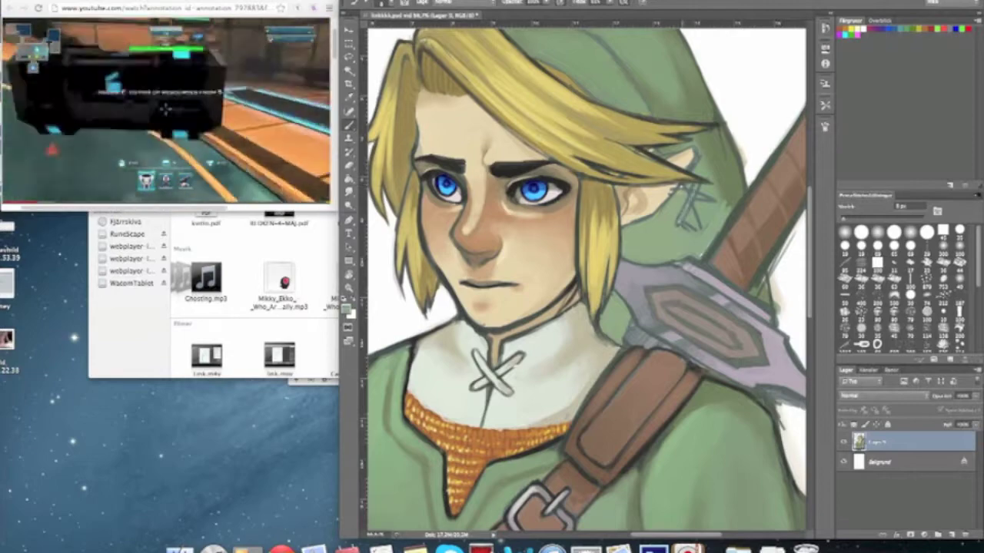
Step: Paint the crossed lacing on the hat below the ear in green with a small brush, rotating the canvas as needed
key("l")
left_click_drag(691, 192, 630, 384)
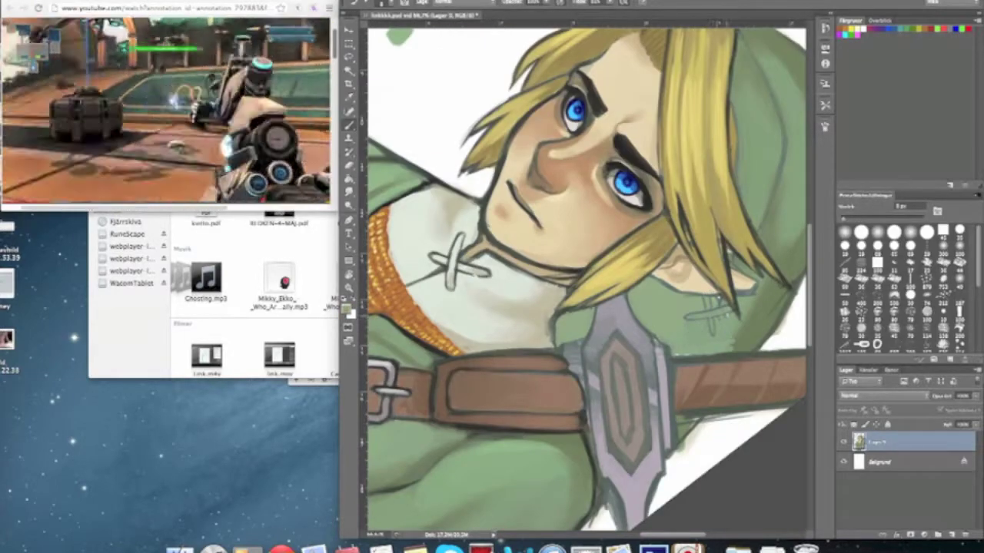
left_click(734, 307, "alt")
key("r")
key("Escape")
key("r")
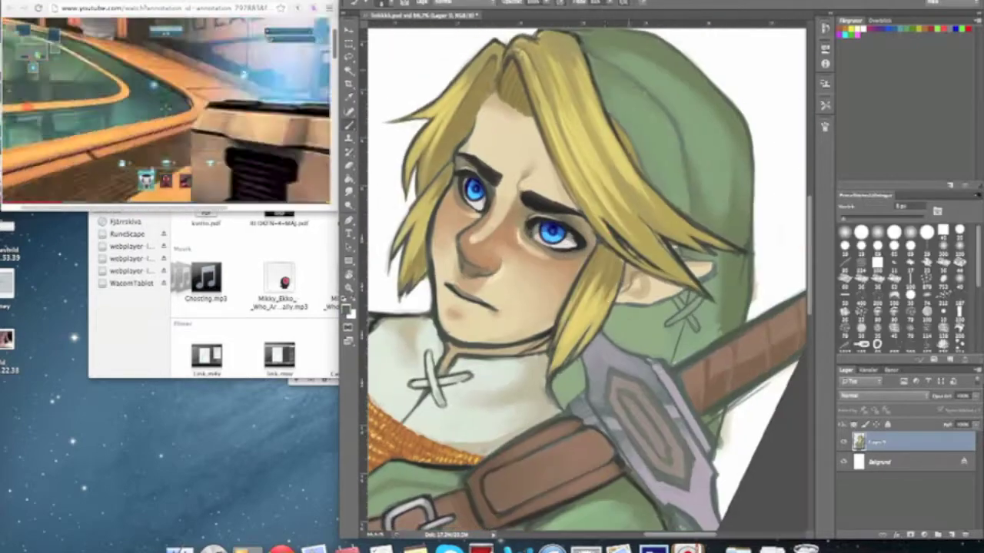
mouse_move(694, 306)
left_mouse_down()
mouse_move(712, 323)
mouse_move(718, 303)
left_mouse_up()
left_click_drag(708, 300, 718, 289)
Step: Shade the green fabric of the hat around the lacing and beside the sword guard with a larger brush
key("bracketright")
mouse_move(690, 259)
left_mouse_down()
mouse_move(719, 254)
mouse_move(707, 247)
left_mouse_up()
left_click_drag(681, 295, 727, 356)
mouse_move(572, 367)
left_mouse_down()
mouse_move(556, 385)
mouse_move(574, 407)
mouse_move(579, 394)
left_mouse_up()
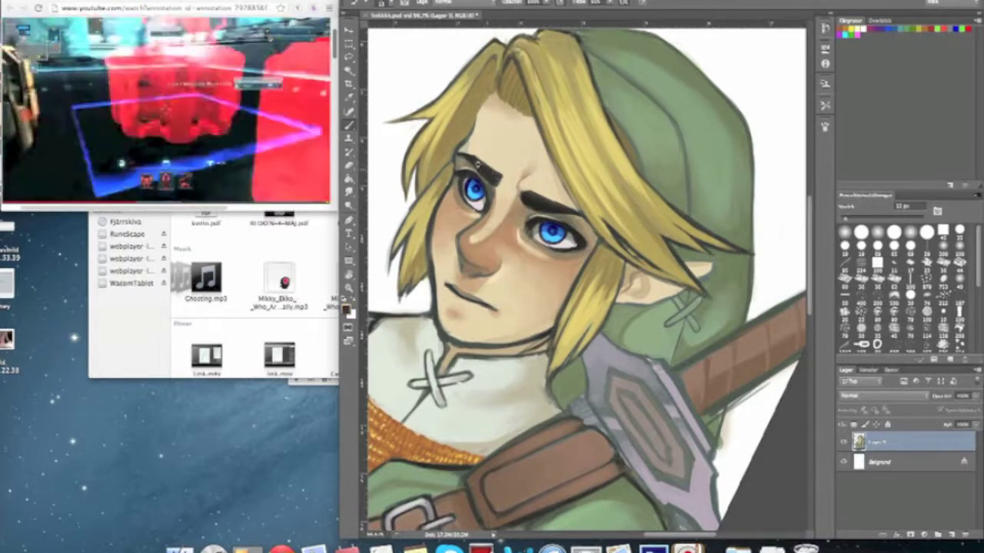
Step: Paint the wrapped leather bands on the sword grip with a picked brown and shades sampled around the hilt
left_click(347, 308)
left_click(692, 94)
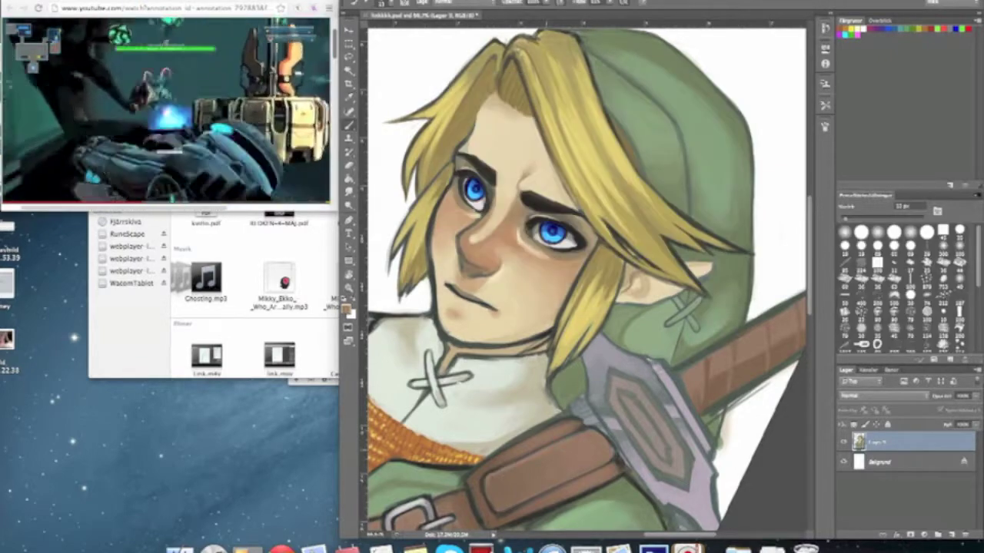
scroll(595, 465, "down", 3)
left_click(713, 238, "alt")
left_click_drag(759, 210, 717, 296)
left_click(788, 252, "alt")
left_click_drag(707, 262, 676, 330)
left_click(701, 245, "alt")
mouse_move(702, 262)
left_mouse_down()
mouse_move(797, 193)
mouse_move(678, 263)
left_mouse_up()
Step: Add lighter edge highlights to the shoulder strap and deepen the brown shading of the sword grip
left_click(526, 329, "alt")
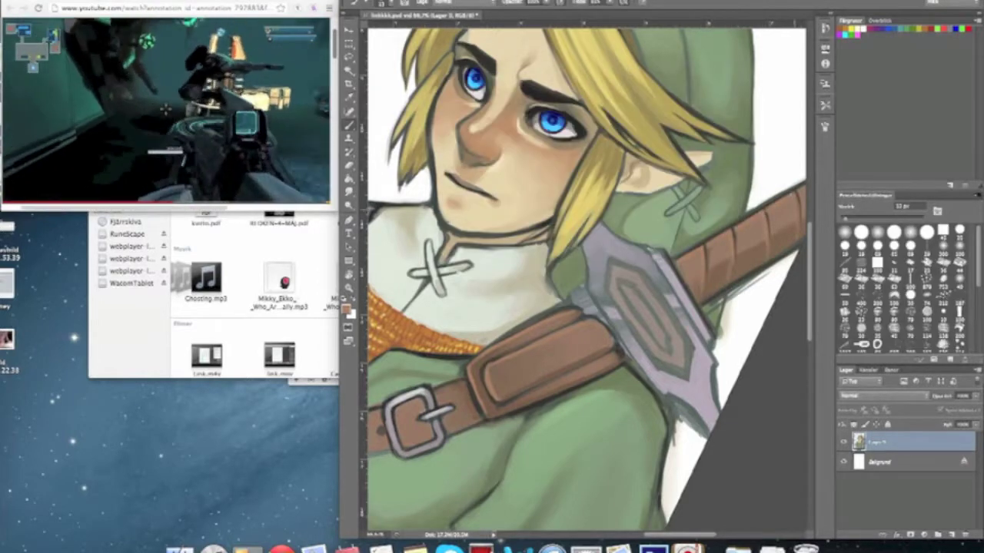
left_click(703, 298, "alt")
left_click(730, 266, "alt")
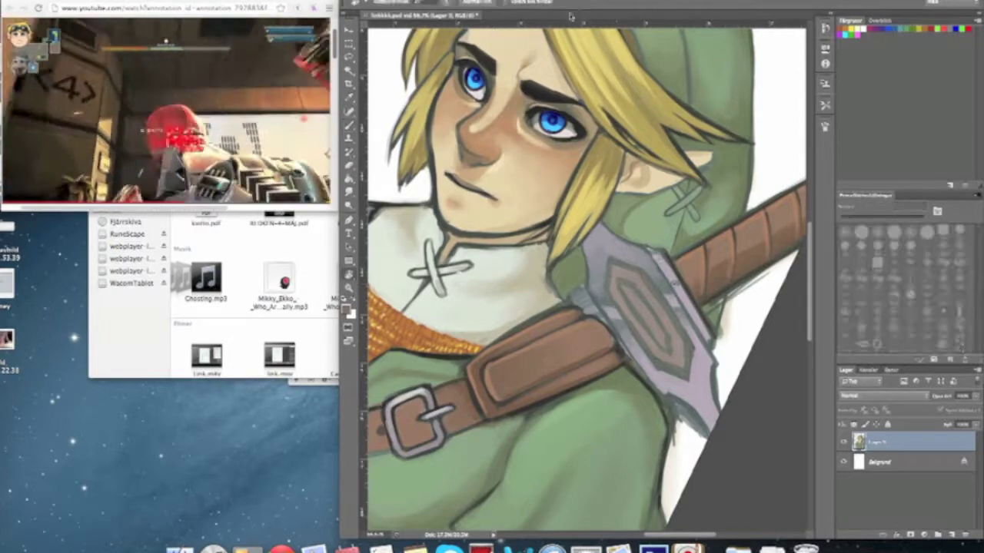
key("Escape")
Step: Refine the sword guard's purple shading and outlines with sampled colours, and erase the stray sketch lines around the hilt
left_click(698, 265, "alt")
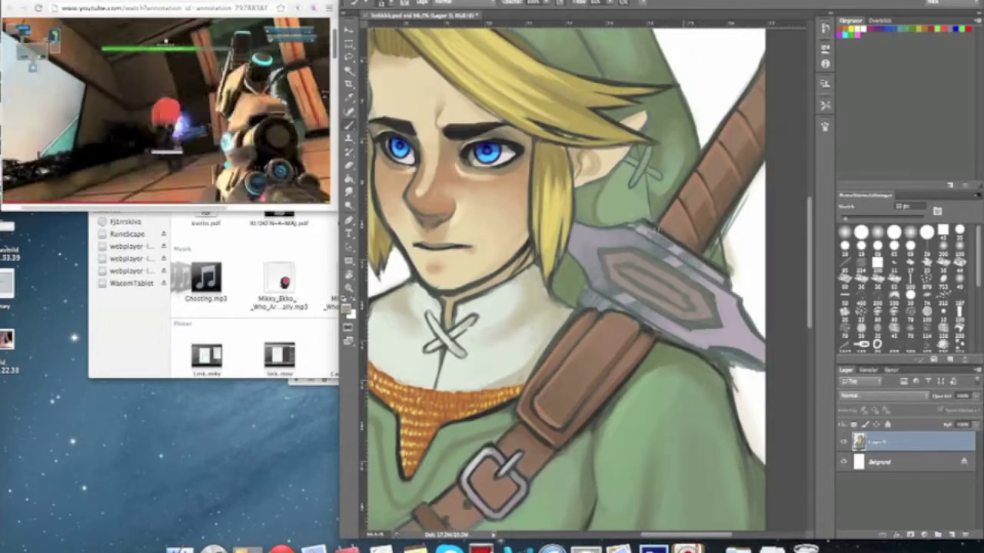
left_click(751, 310, "alt")
left_click(733, 300, "alt")
mouse_move(733, 373)
left_mouse_down()
mouse_move(757, 453)
mouse_move(723, 376)
mouse_move(669, 130)
left_mouse_up()
key("r")
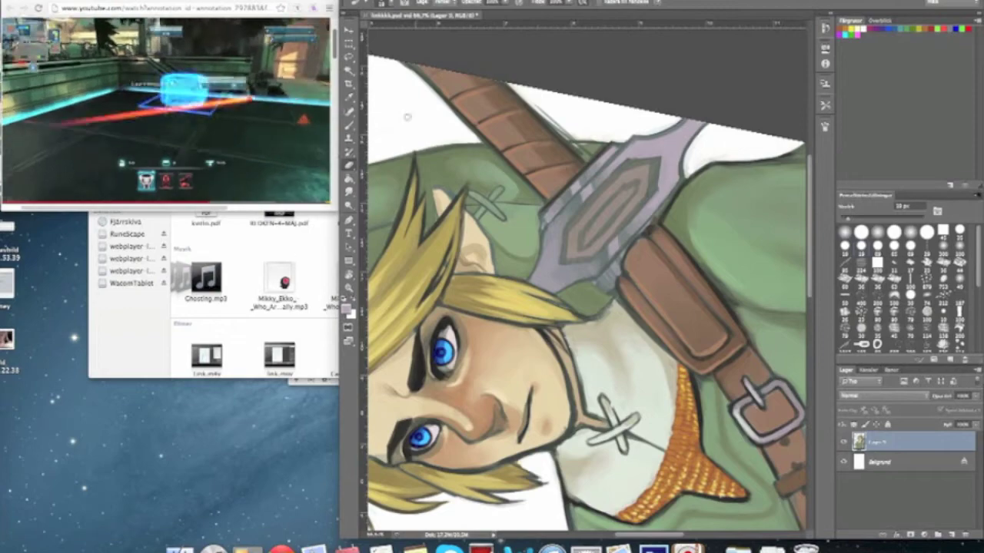
left_click(607, 144, "alt")
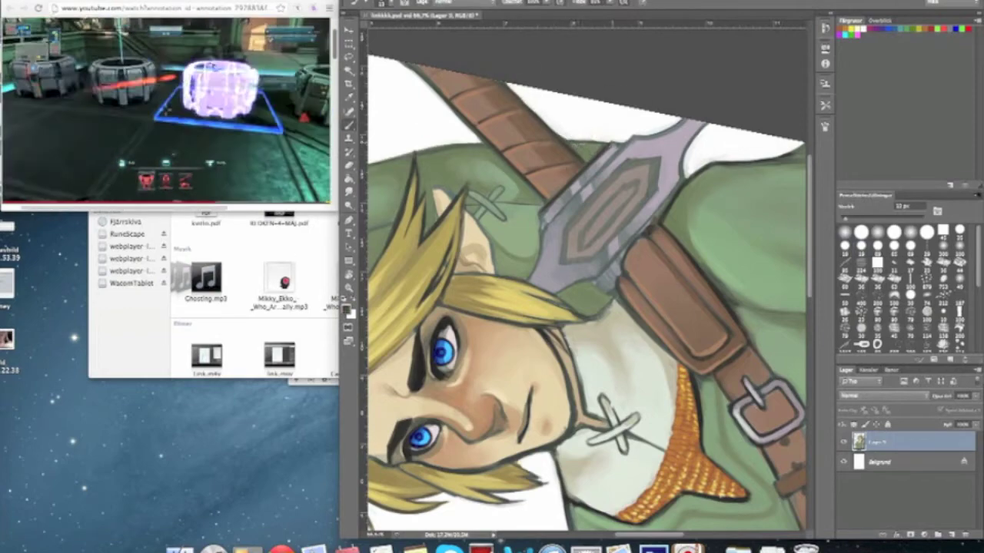
left_click(549, 210, "alt")
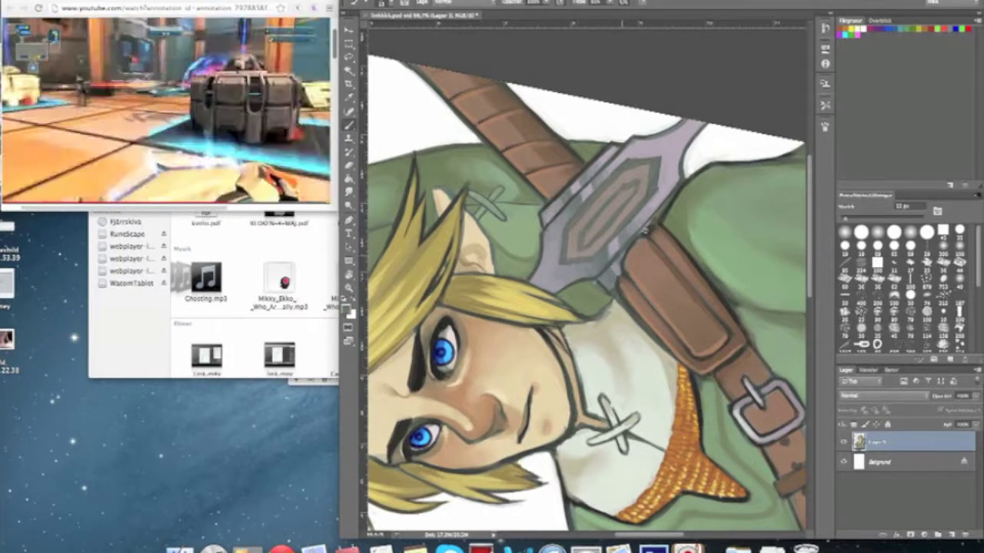
Step: Refine the hat edge and sword guard outlines with a small brush, and erase stray marks beside the hilt
key("r")
left_click_drag(603, 315, 556, 304)
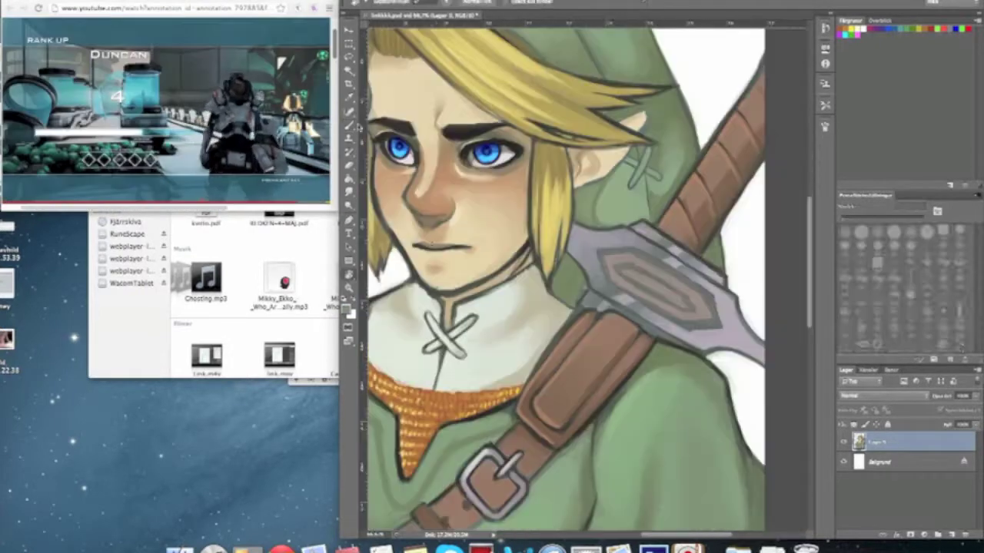
key("b")
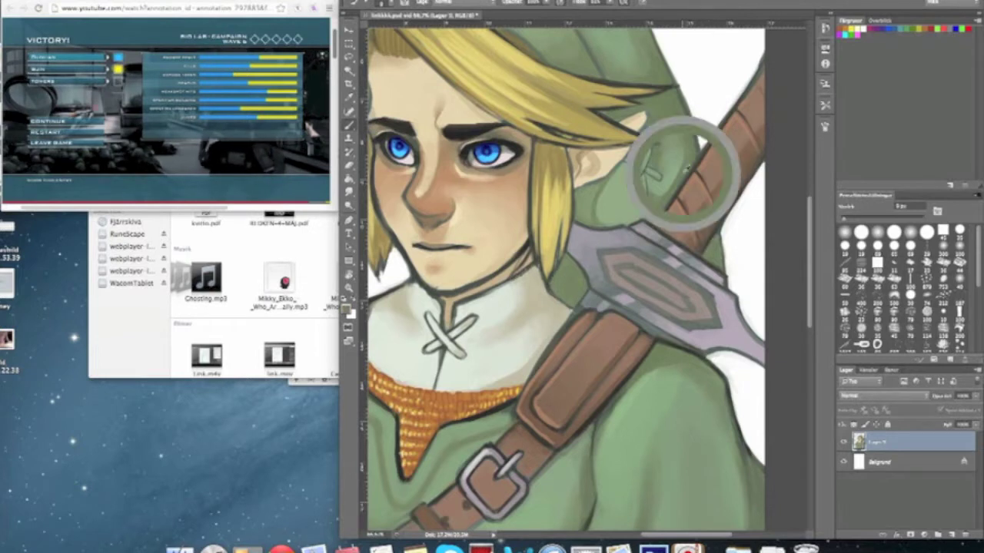
key("e")
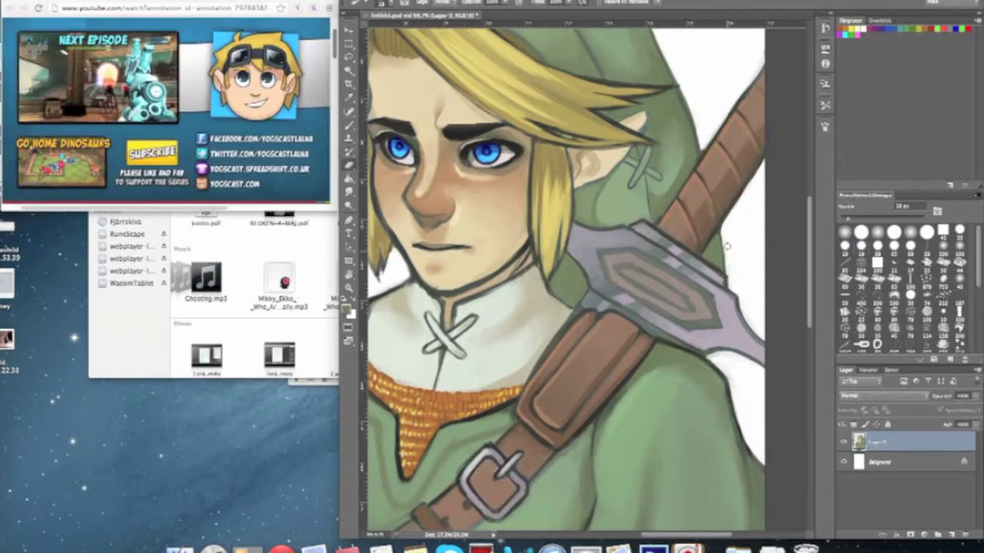
scroll(723, 233, "down", 3)
scroll(682, 261, "up", 3)
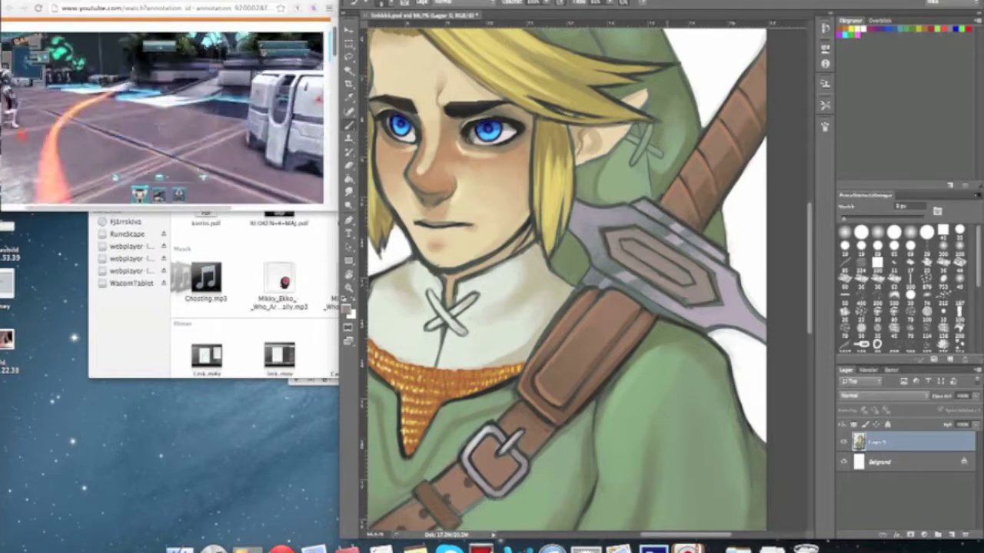
Step: Refine the shading and outlines of the leather chest strap and the tunic folds with sampled browns and greens
scroll(676, 300, "down", 10)
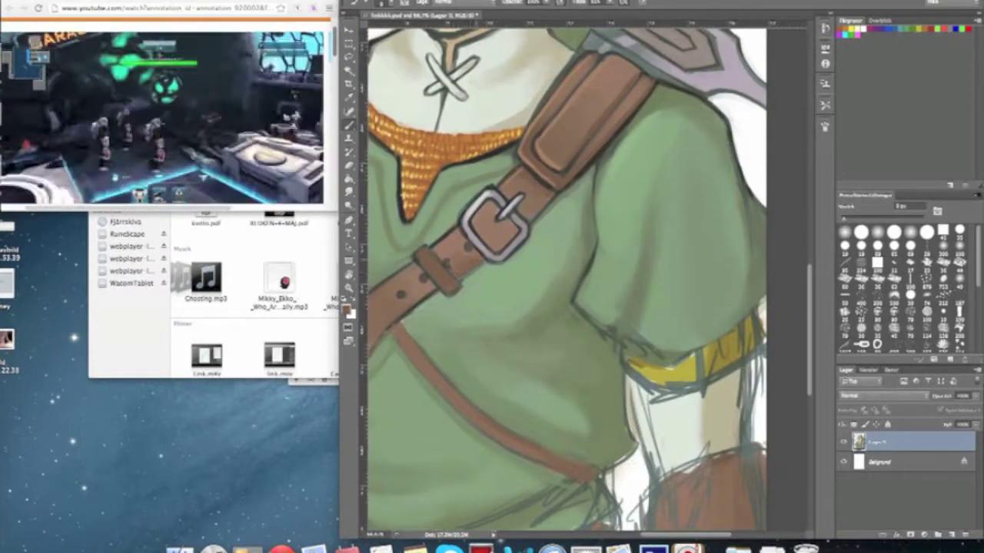
scroll(644, 538, "left", 1)
scroll(644, 538, "left", 5)
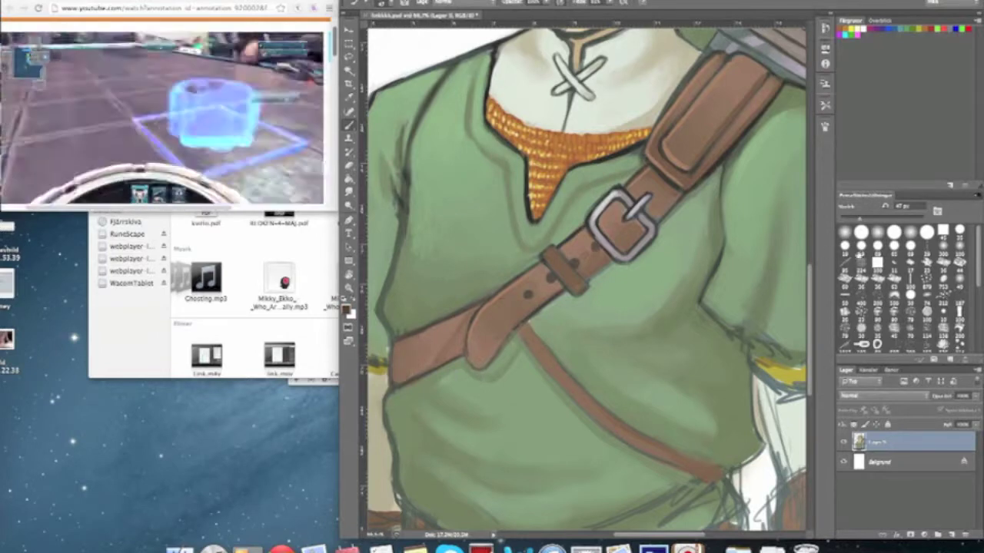
key("super+minus")
key("super+minus")
key("b")
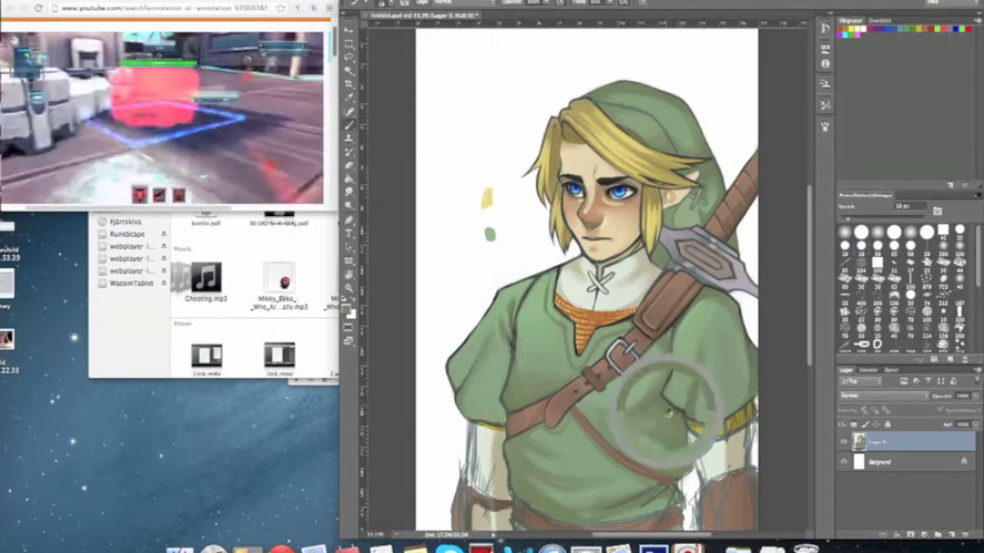
Step: Paint both sleeve cuffs orange-brown, and smooth the lower tunic with a sampled green
left_click_drag(741, 419, 710, 427)
left_click_drag(501, 427, 473, 432)
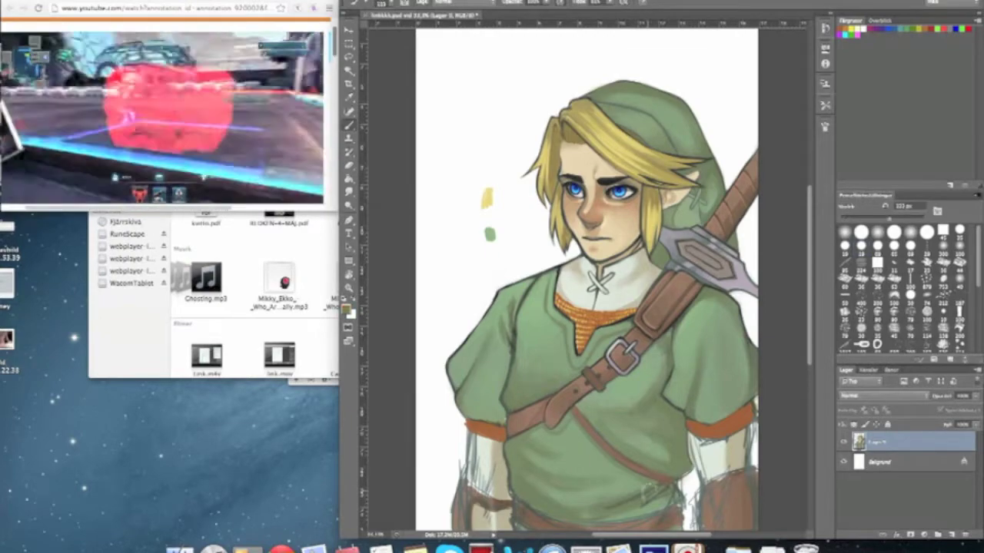
left_click(611, 500, "alt")
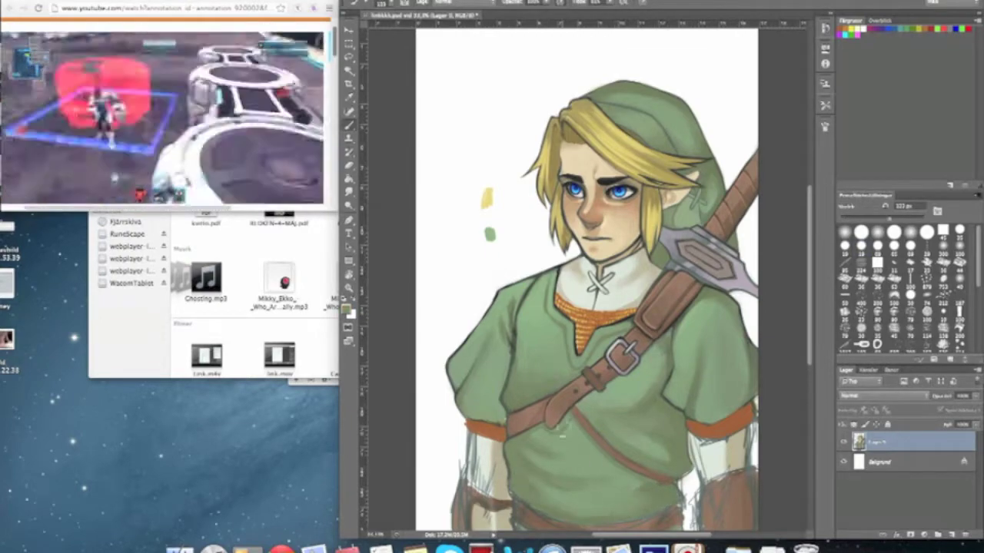
key("bracketleft")
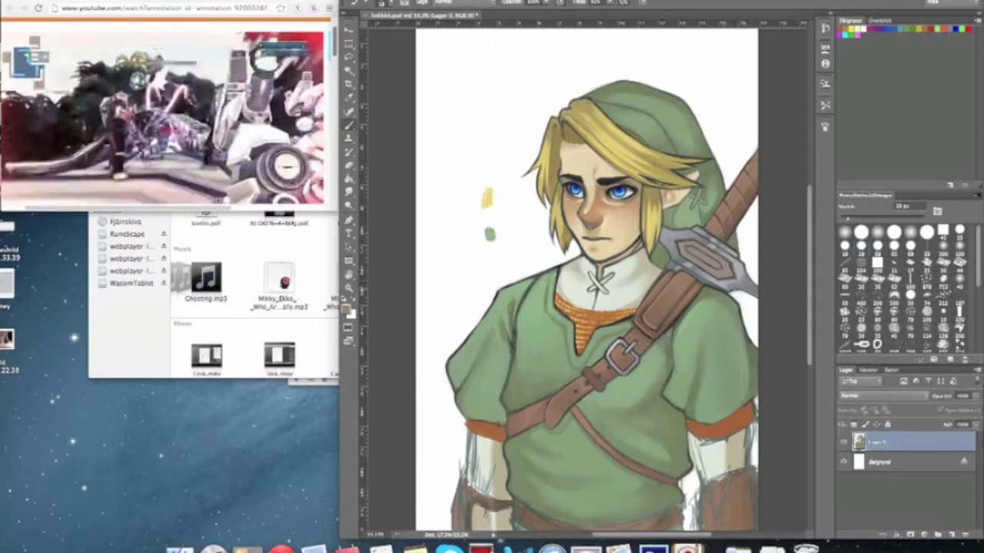
Step: Touch up the sword grip and guard with the brush, and erase stray marks along their edges
key("v")
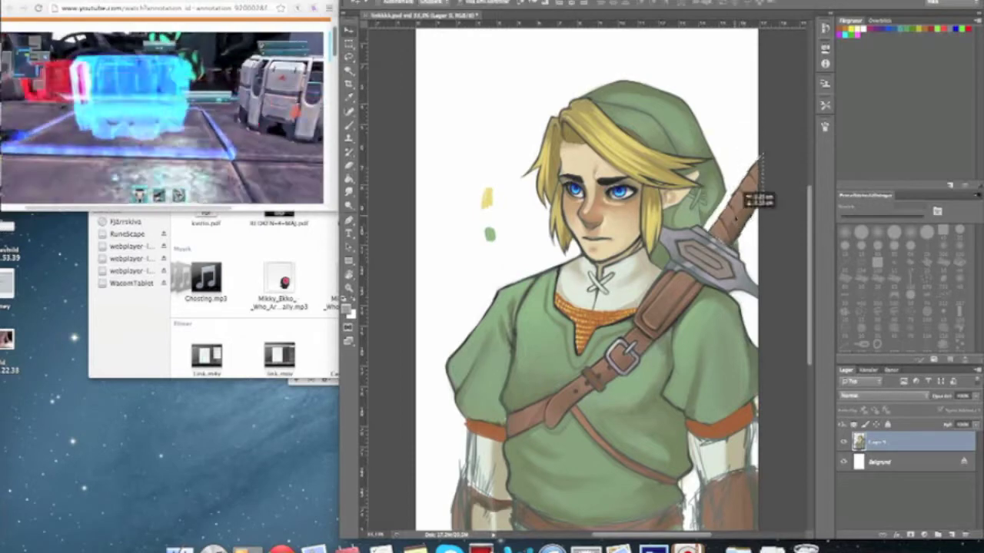
key("b")
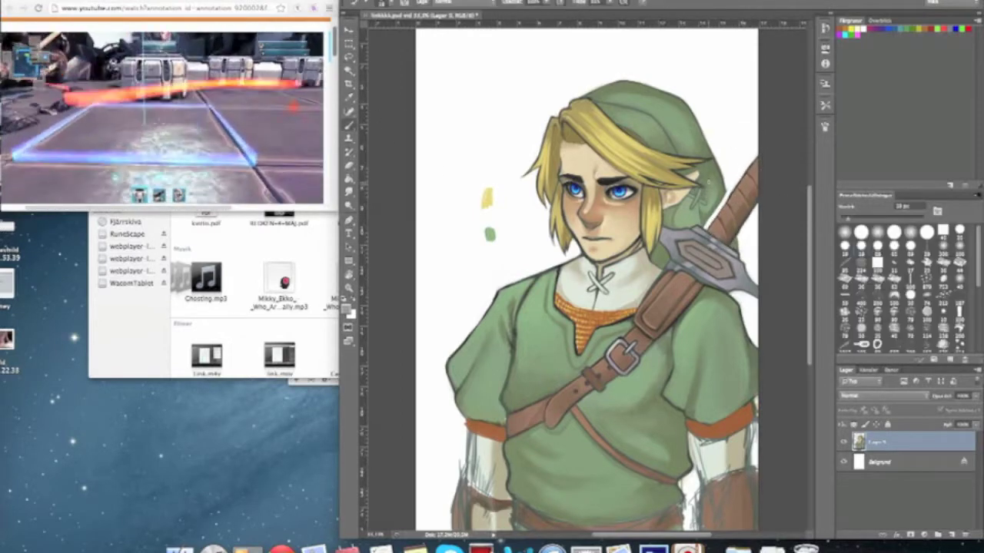
key("e")
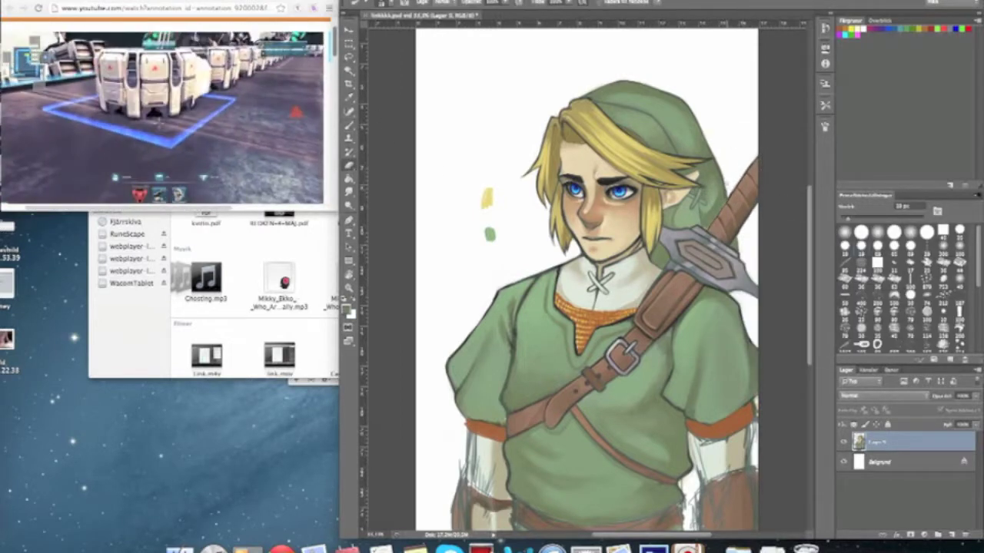
Step: Paint the off-white undersleeve and brown bracer over the sketch lines on the arm away from the sword
key("b")
key("bracketright")
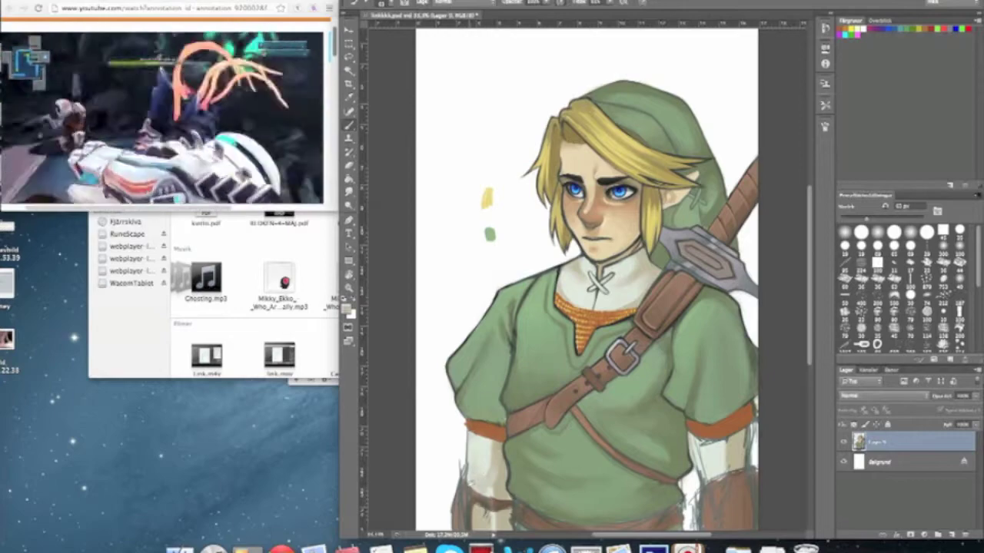
scroll(492, 457, "down", 3)
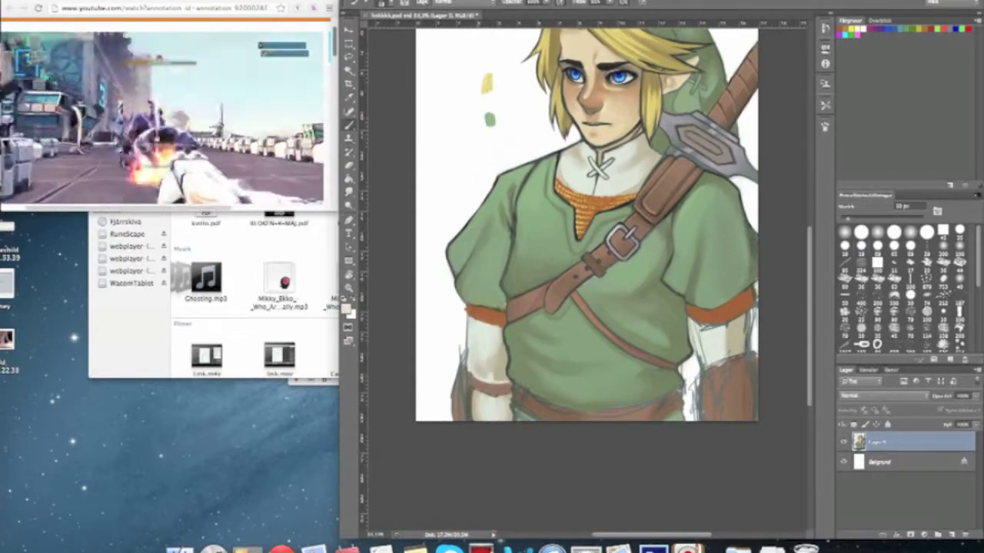
left_click(553, 284, "alt")
left_click_drag(461, 361, 470, 421)
left_click_drag(464, 384, 469, 421)
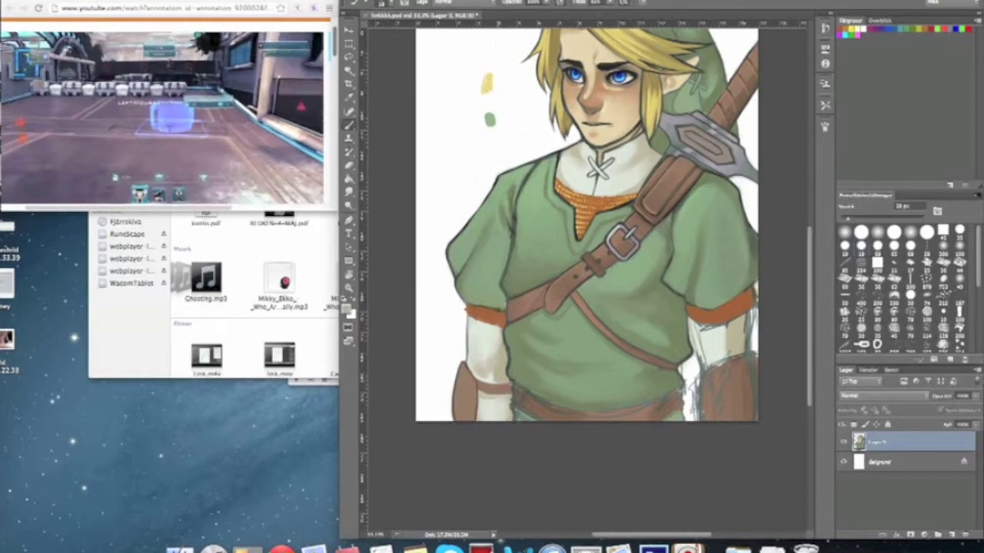
Step: Paint the bracer brown and fill in the off-white undersleeve on the sword-side arm with sampled colours
mouse_move(701, 353)
left_mouse_down()
mouse_move(742, 378)
mouse_move(693, 421)
mouse_move(740, 359)
mouse_move(756, 420)
left_mouse_up()
left_click(737, 356, "alt")
left_click(651, 218, "alt")
mouse_move(742, 355)
left_mouse_down()
mouse_move(759, 421)
mouse_move(738, 364)
left_mouse_up()
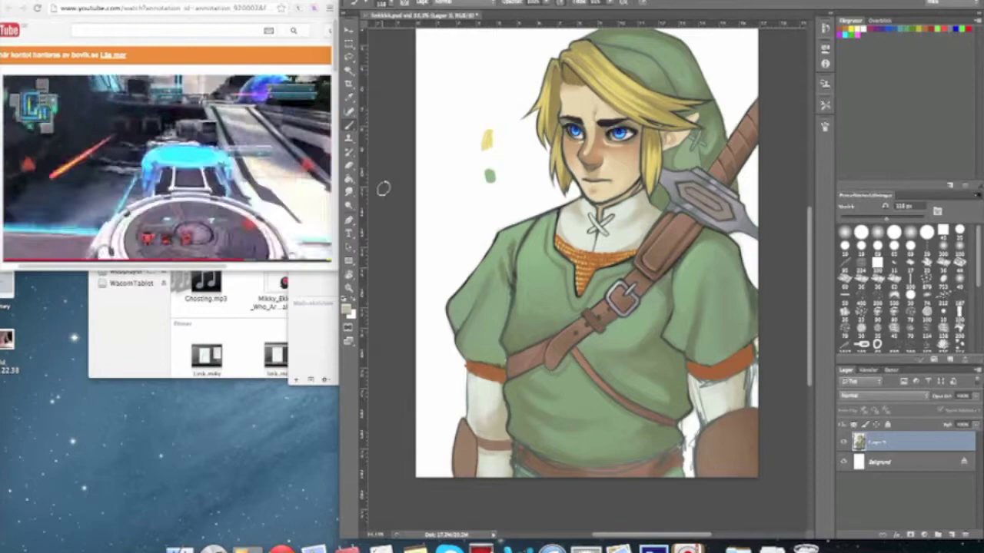
Step: Clean up the sleeve, bracer and tunic hem outlines, and paint the belt brown over its sketch lines
key("r")
left_click_drag(661, 192, 656, 187)
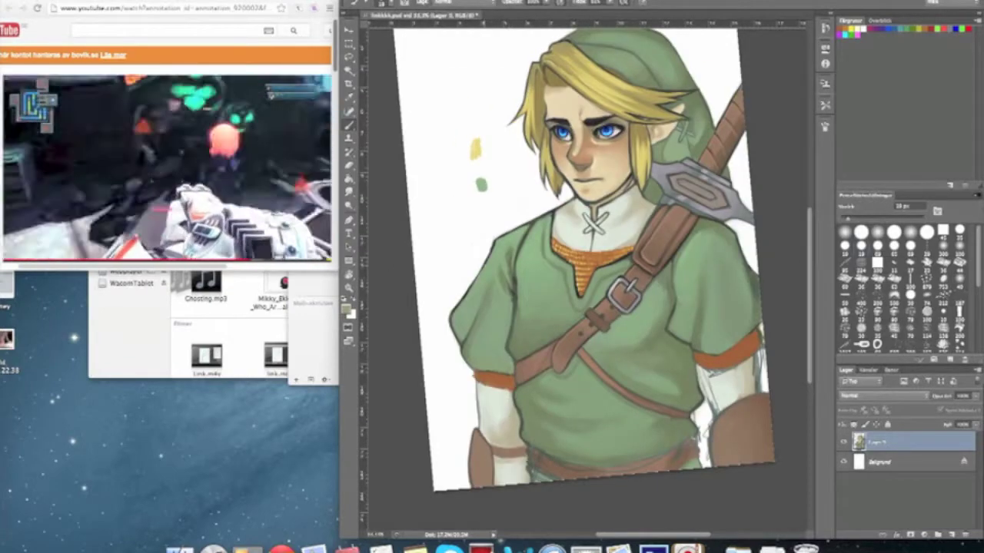
left_click_drag(660, 192, 711, 234)
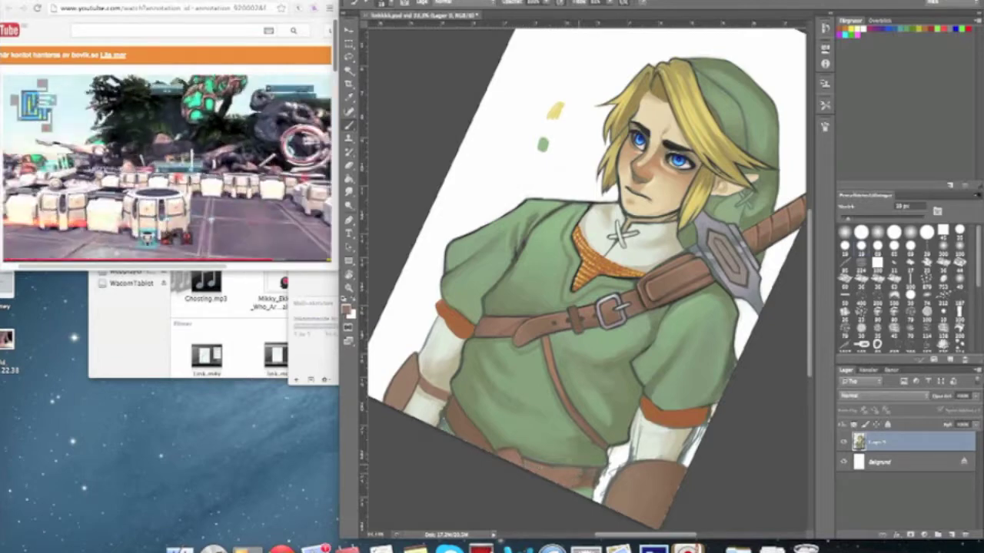
left_click_drag(584, 461, 691, 323)
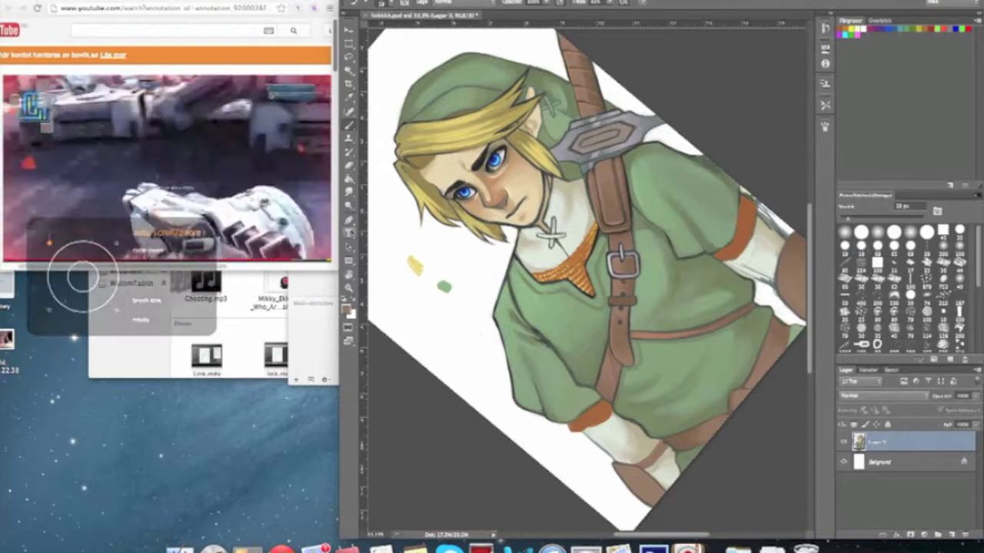
key("Escape")
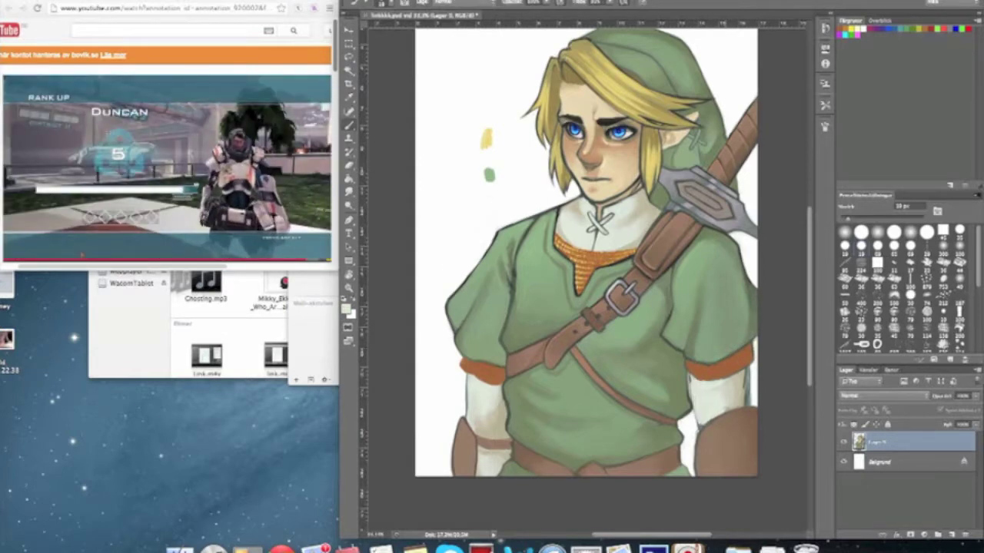
Step: Erase stray lines around the arms, and shade the undersleeve below the sword-side cuff with a sampled beige
key("e")
key("b")
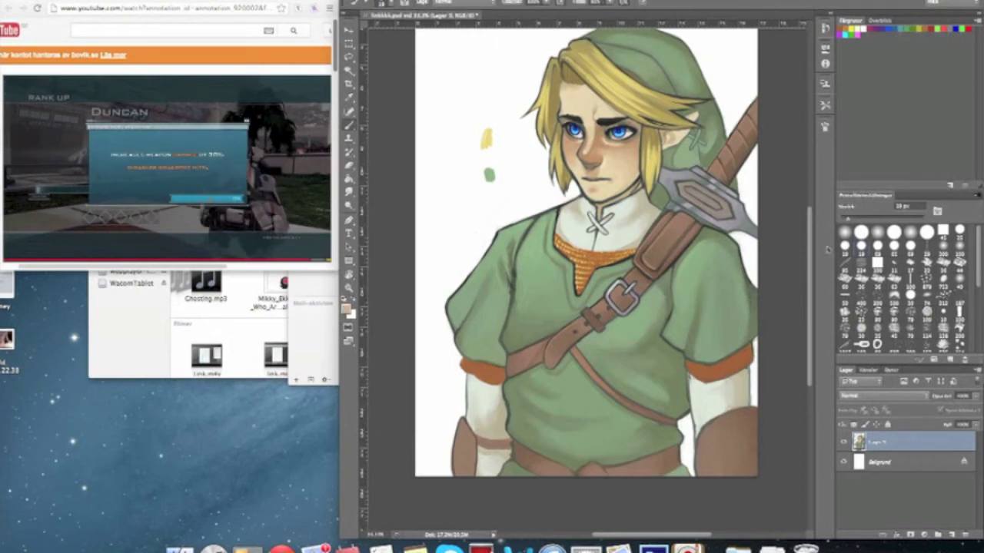
left_click(675, 453, "alt")
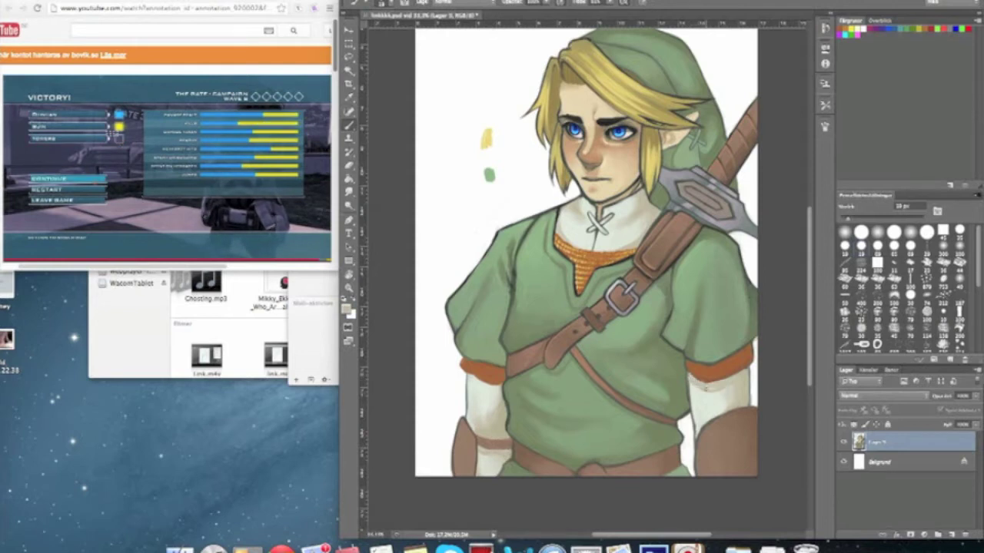
Step: Paint the mail texture on both sleeve cuffs with rows of short orange strokes and yellow highlights
scroll(614, 287, "up", 3)
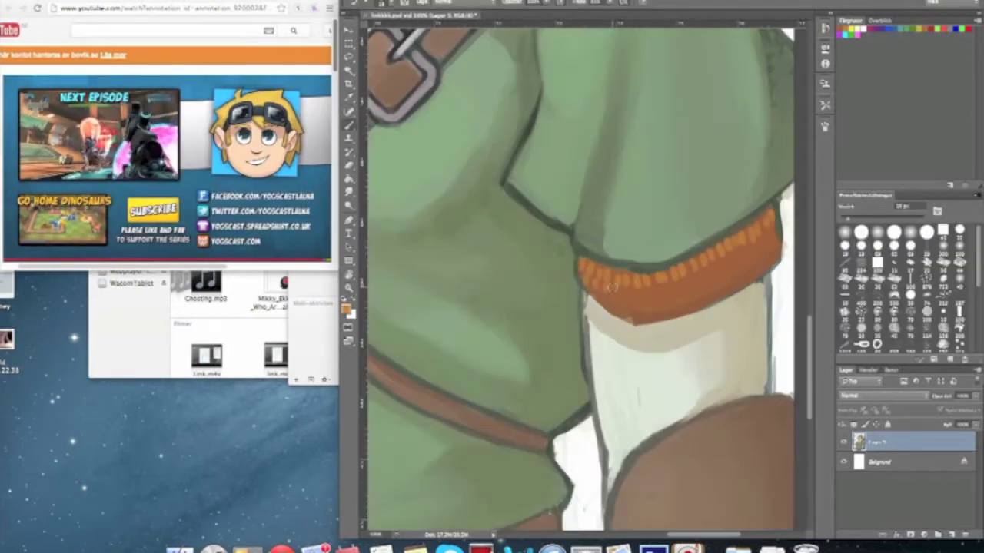
scroll(576, 280, "left", 10)
mouse_move(547, 275)
left_mouse_down()
mouse_move(485, 280)
mouse_move(574, 299)
mouse_move(511, 303)
mouse_move(533, 322)
mouse_move(515, 275)
left_mouse_up()
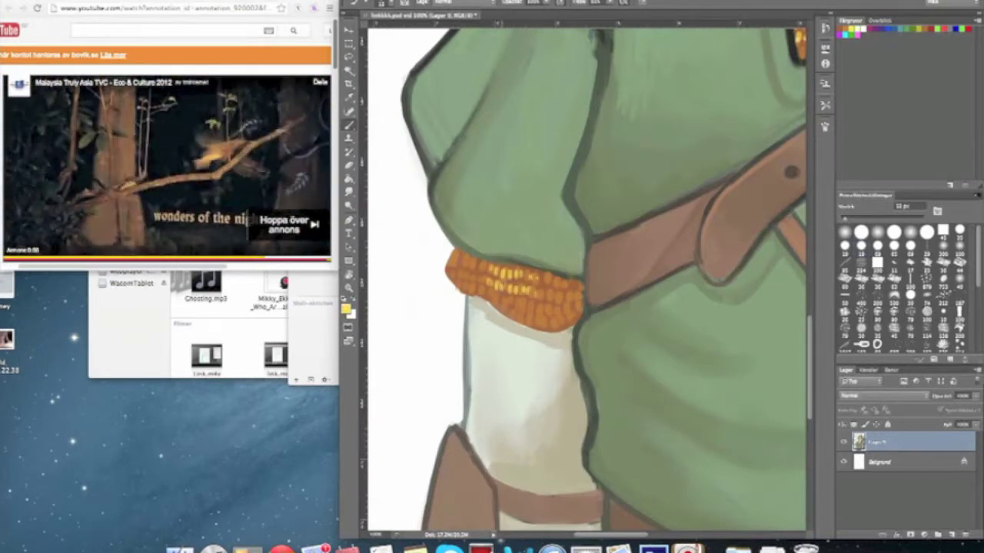
scroll(525, 319, "down", 3)
scroll(521, 378, "up", 5)
mouse_move(521, 377)
left_mouse_down()
mouse_move(572, 400)
mouse_move(659, 415)
mouse_move(677, 433)
mouse_move(647, 464)
left_mouse_up()
key("z")
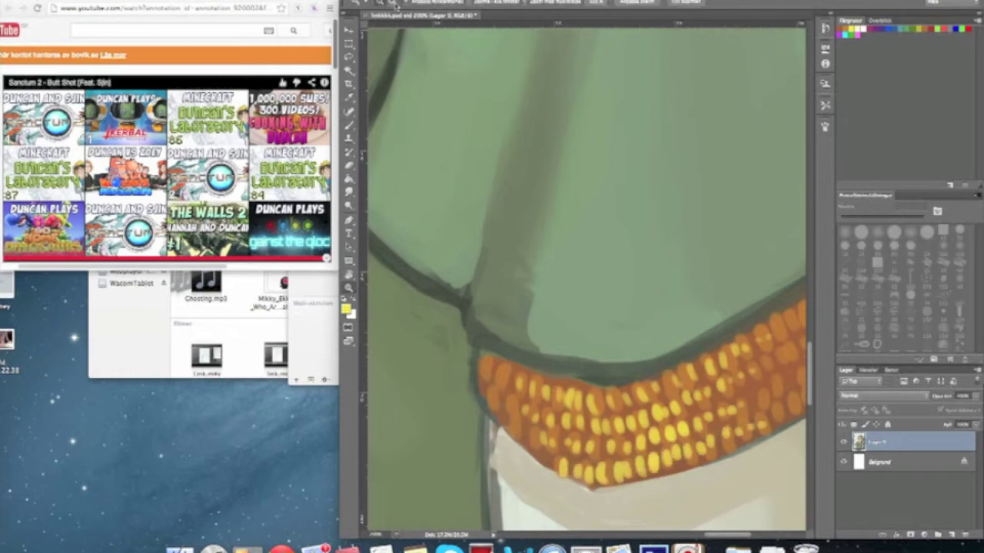
Step: Add a new Multiply layer and paint light blue shadows on the hat behind the ear and around the sword
scroll(584, 277, "down", 5)
key("f")
key("b")
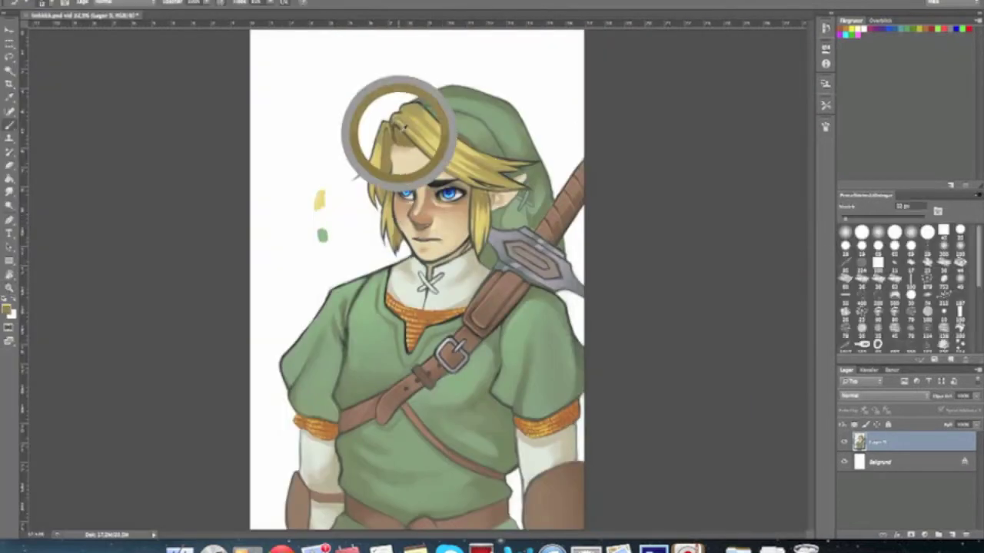
key("d")
key("ctrl+shift+n")
key("Return")
mouse_move(488, 266)
left_mouse_down()
mouse_move(507, 212)
mouse_move(565, 192)
left_mouse_up()
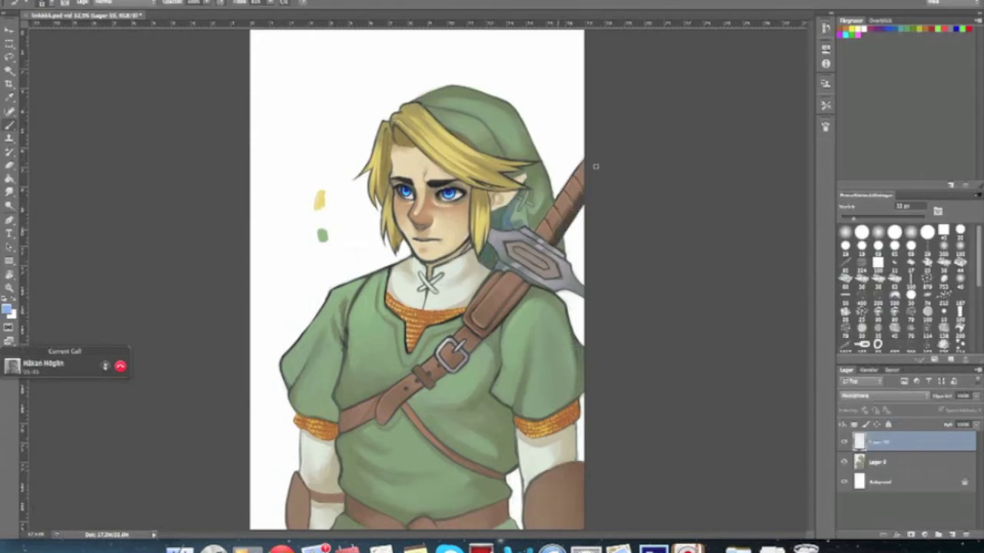
Step: Paint more blue shadows along the tunic's side, under the hat's fold and on the sword guard
mouse_move(510, 466)
left_mouse_down()
mouse_move(497, 404)
mouse_move(565, 303)
mouse_move(584, 365)
mouse_move(361, 393)
mouse_move(507, 493)
mouse_move(498, 512)
mouse_move(484, 467)
left_mouse_up()
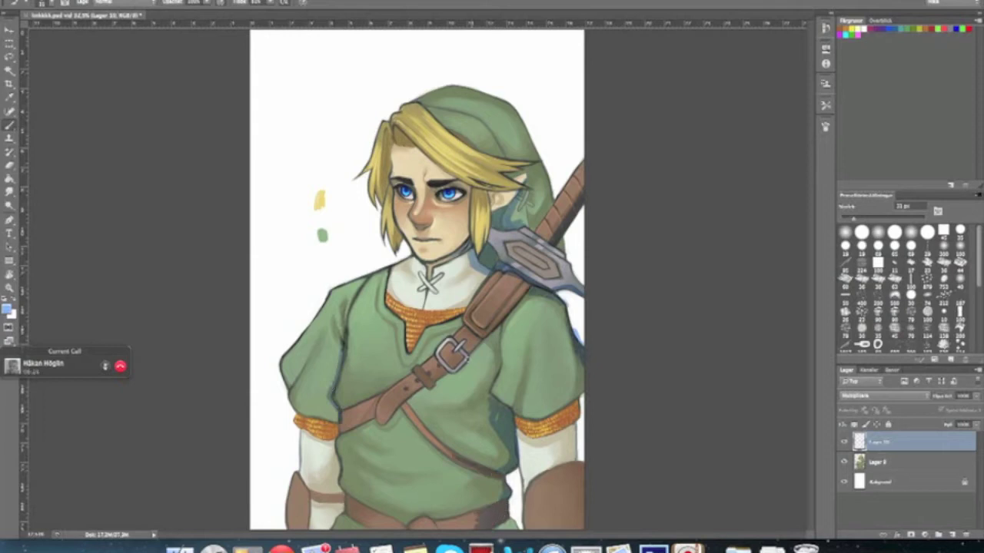
mouse_move(428, 107)
left_mouse_down()
mouse_move(474, 143)
mouse_move(544, 178)
left_mouse_up()
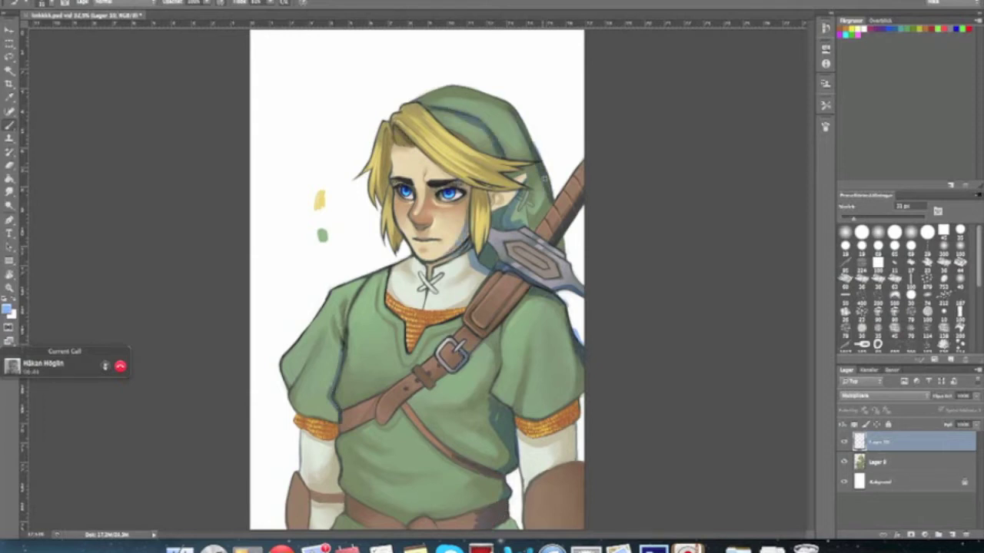
left_click_drag(538, 255, 549, 275)
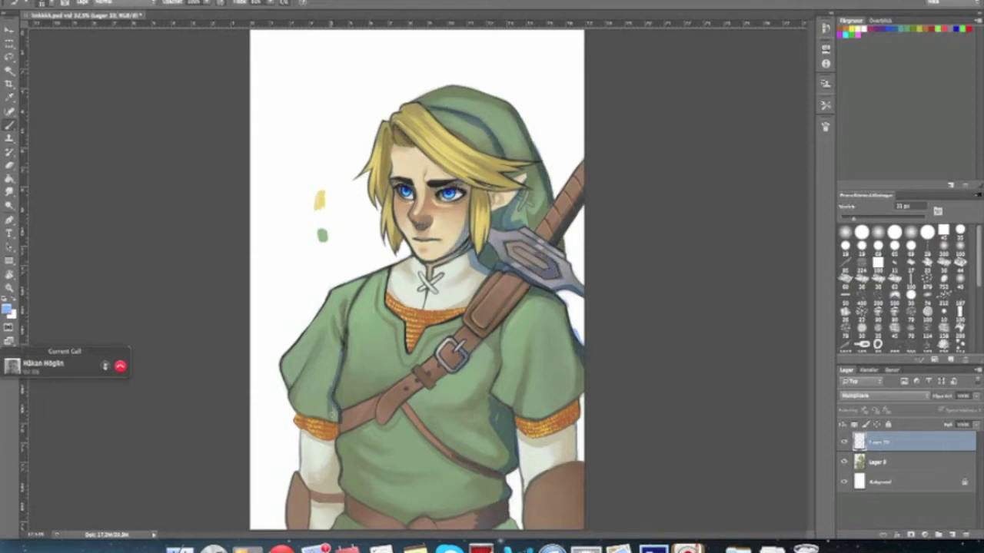
Step: Blend the blue shadows on the hat and tunic with the Smudge tool
key("e")
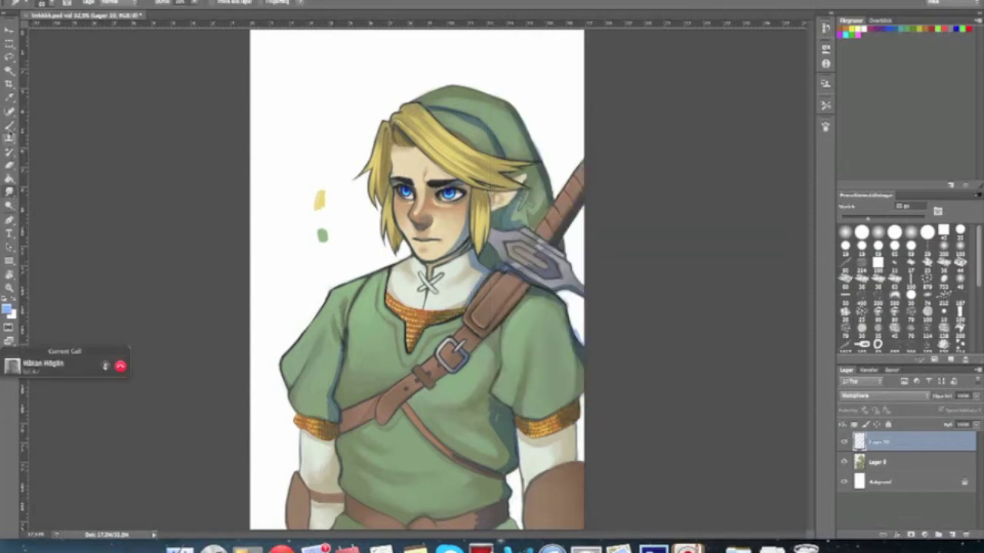
key("F5")
key("F5")
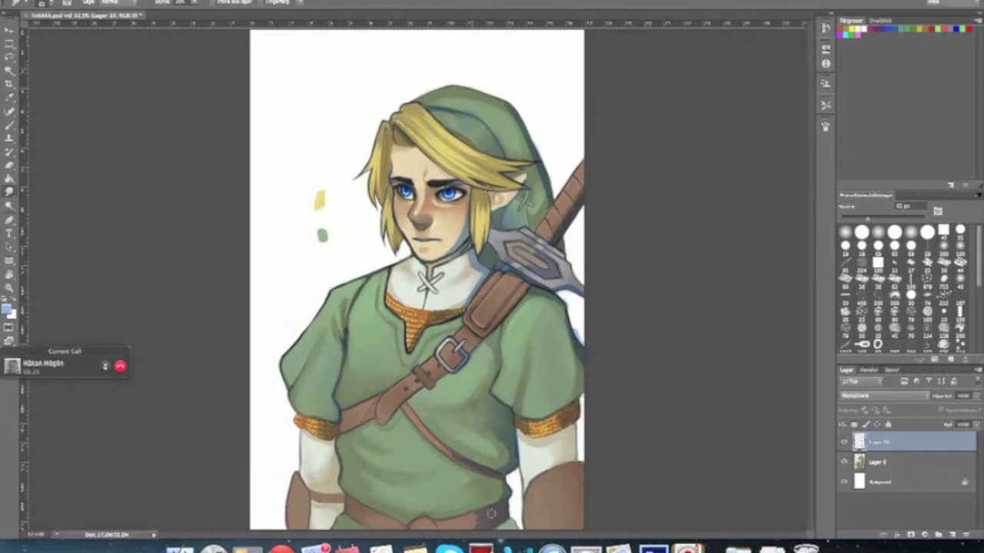
Step: Switch to Mail and Skype to check the chat and the YouTube notification about the Link Speedpaint comment
left_click(316, 550)
left_click(449, 551)
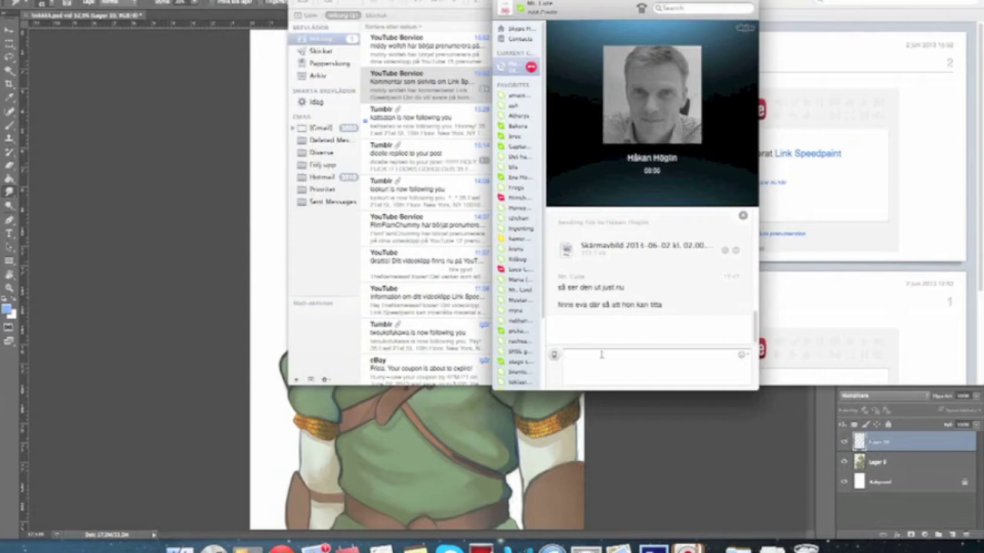
left_click(833, 227)
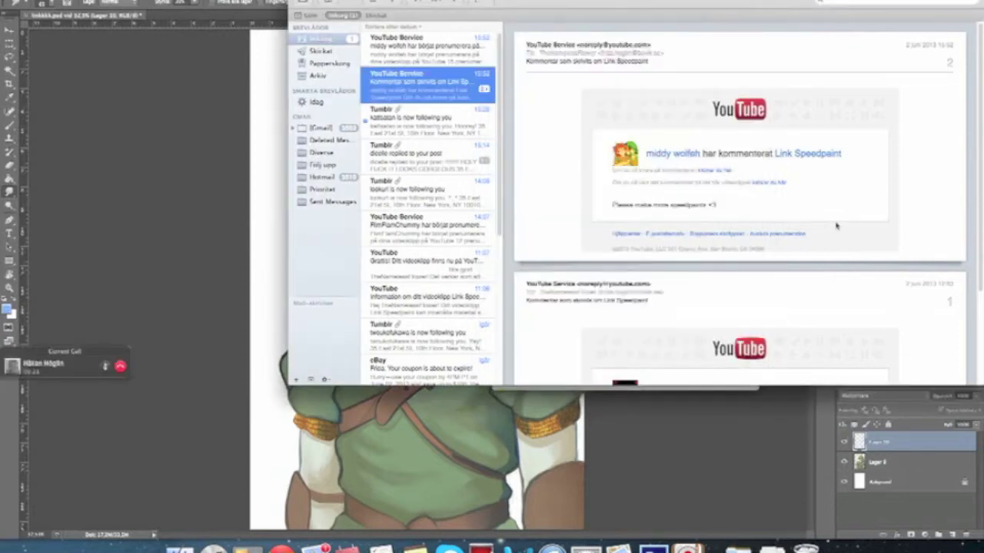
Step: Switch back to Photoshop and paint more blue shadows on the sleeves and arms
left_click(222, 272)
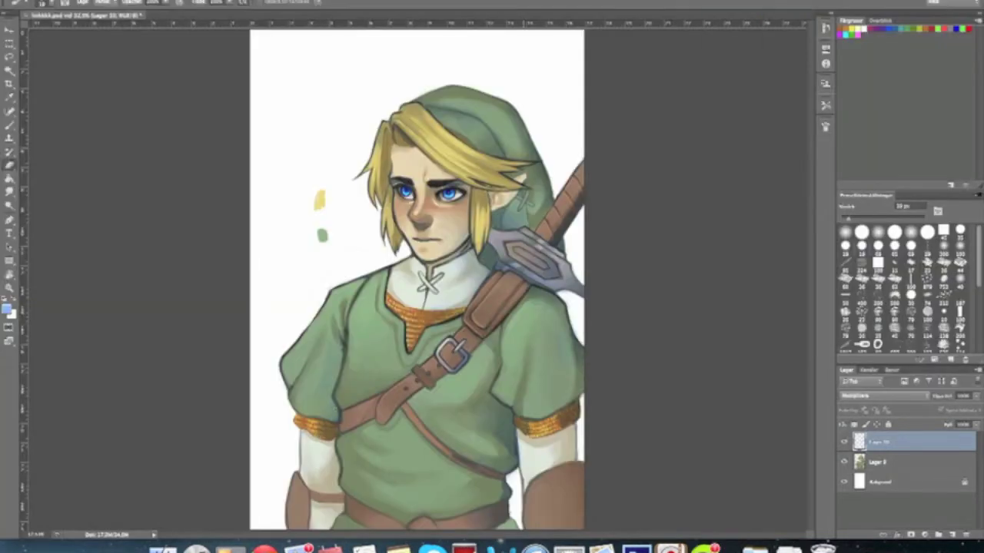
key("b")
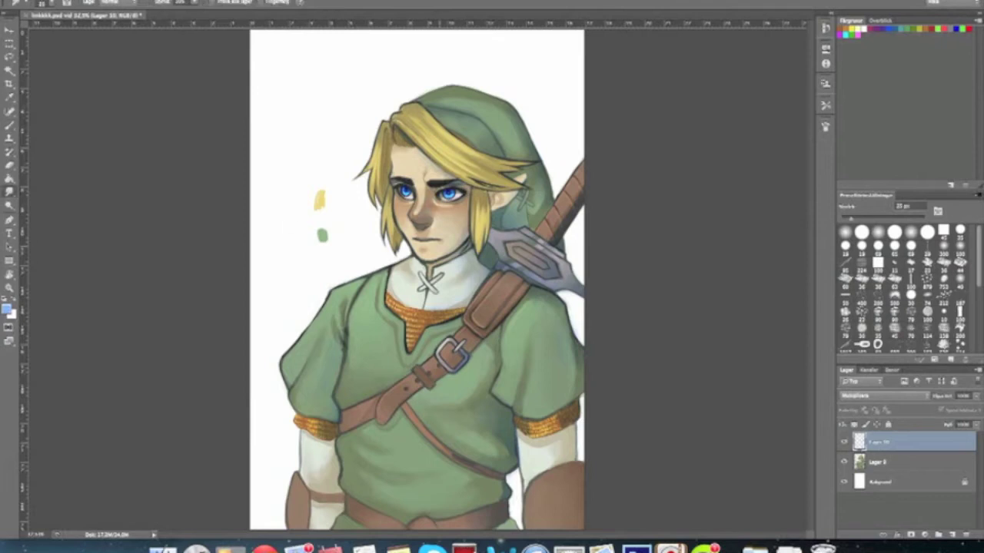
key("e")
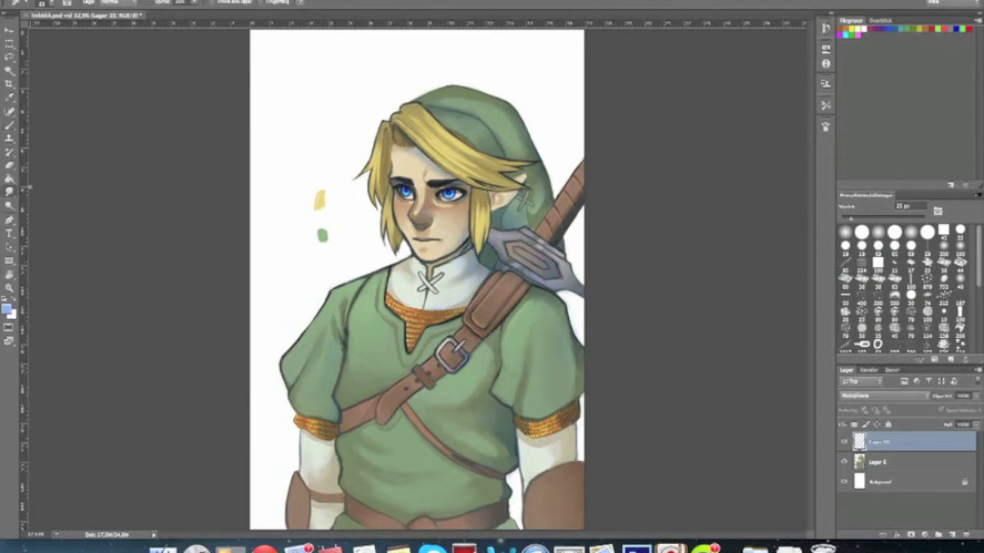
key("b")
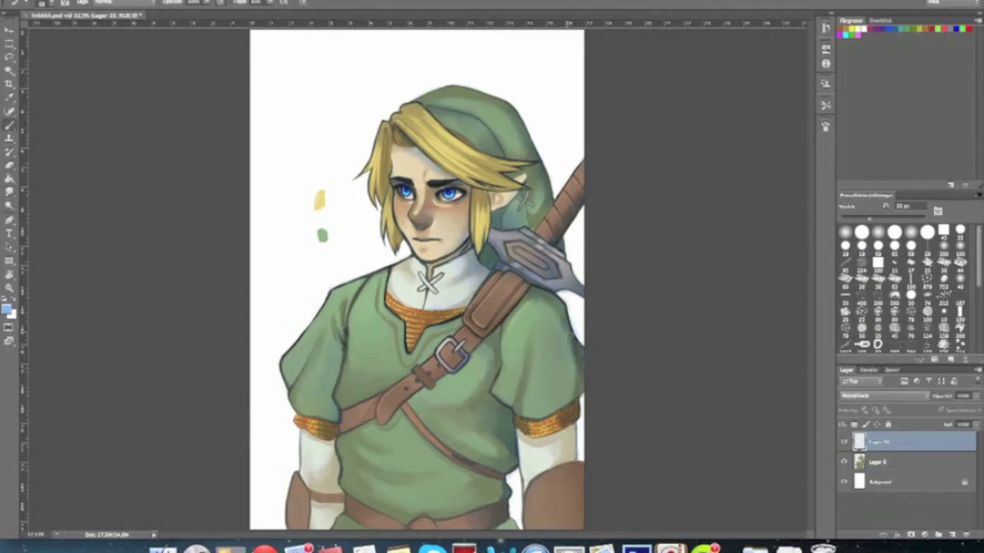
mouse_move(569, 470)
left_mouse_down()
mouse_move(574, 522)
mouse_move(538, 426)
left_mouse_up()
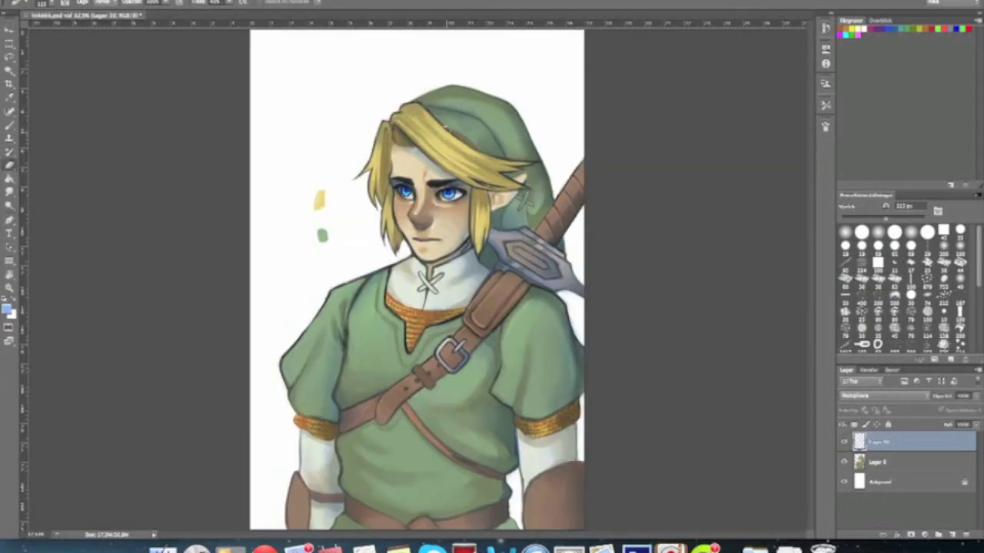
Step: Deepen the blue shadows around the hair and neck, and erase the yellow and green test swatches beside the figure
key("b")
mouse_move(538, 223)
left_mouse_down()
mouse_move(477, 165)
mouse_move(481, 231)
left_mouse_up()
key("e")
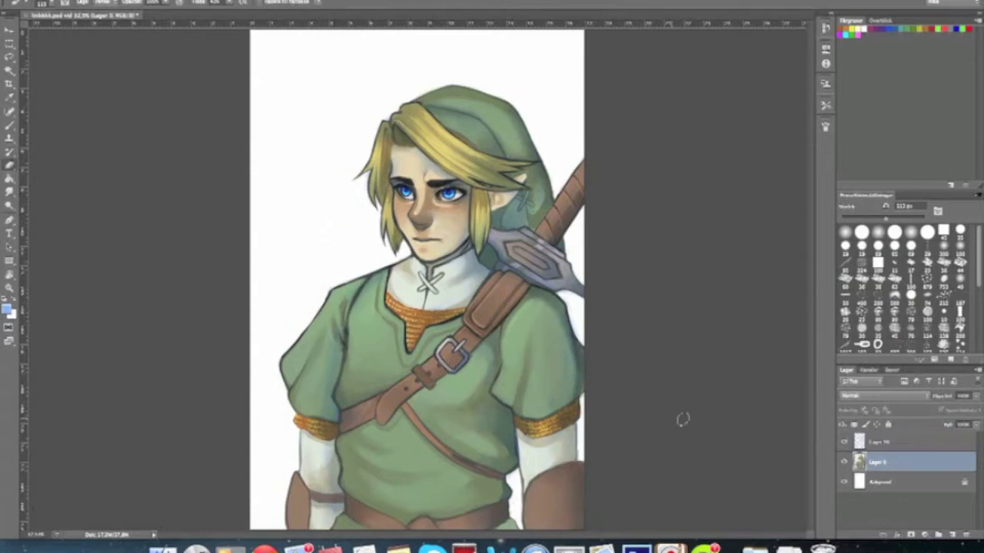
Step: Add a new layer beneath the figure and paint the background around it blue
key("ctrl+shift+alt+n")
left_click(8, 309)
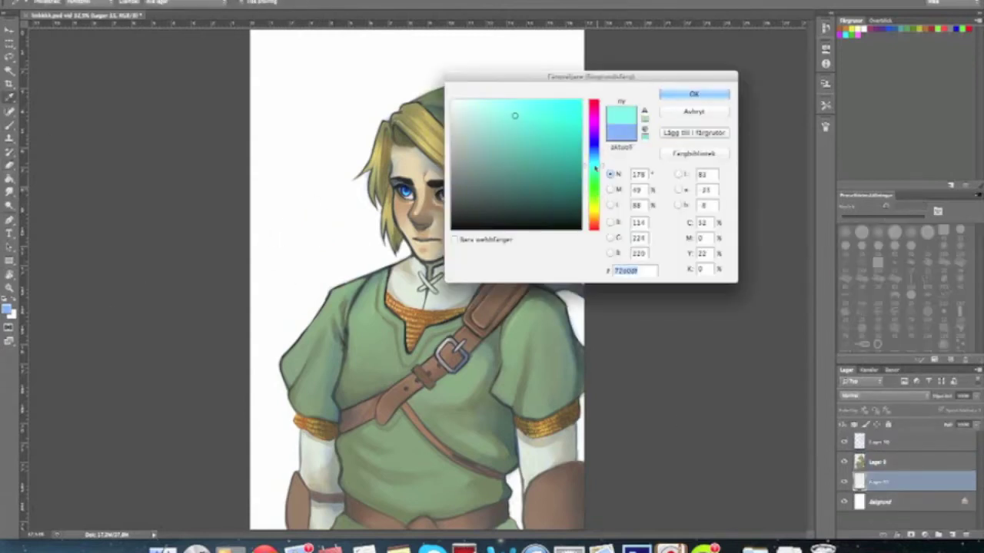
left_click(676, 95)
left_click_drag(326, 173, 308, 250)
mouse_move(361, 154)
left_mouse_down()
mouse_move(300, 231)
mouse_move(277, 338)
mouse_move(254, 238)
mouse_move(261, 166)
mouse_move(388, 92)
mouse_move(265, 461)
mouse_move(514, 500)
mouse_move(255, 102)
mouse_move(537, 46)
mouse_move(572, 69)
left_mouse_up()
Step: Recolour the background to a muted dark red with Hue/Saturation, using saturation -29 and lightness -28
left_click(153, 1)
left_click(323, 100)
mouse_move(604, 374)
left_mouse_down()
mouse_move(615, 378)
mouse_move(589, 402)
mouse_move(592, 431)
left_mouse_up()
left_click_drag(615, 375, 656, 375)
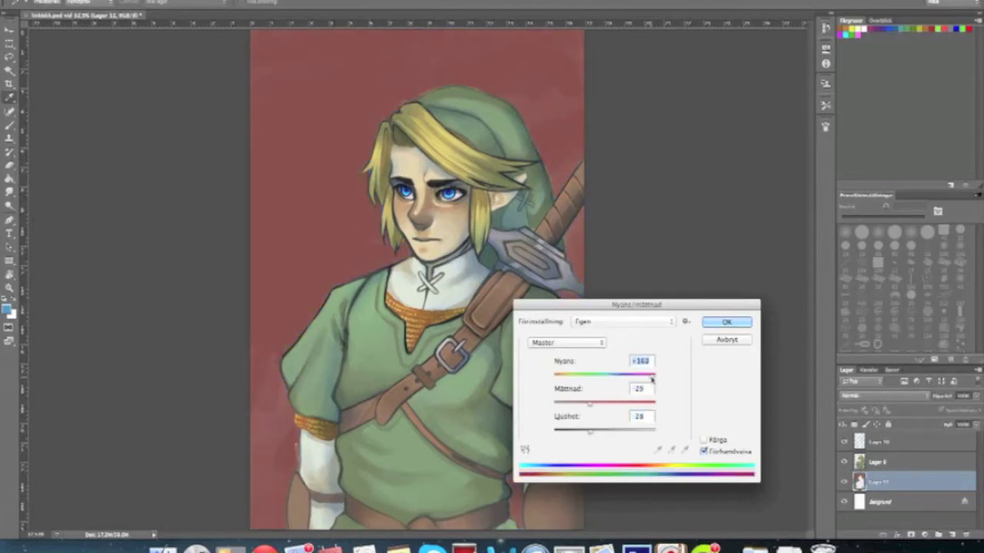
key("Return")
Step: Choose an orange colour and paint a soft glow on the background behind the head and shoulders
left_click(8, 310)
left_click(593, 111)
left_click(694, 93)
mouse_move(369, 146)
left_mouse_down()
mouse_move(340, 187)
mouse_move(534, 310)
left_mouse_up()
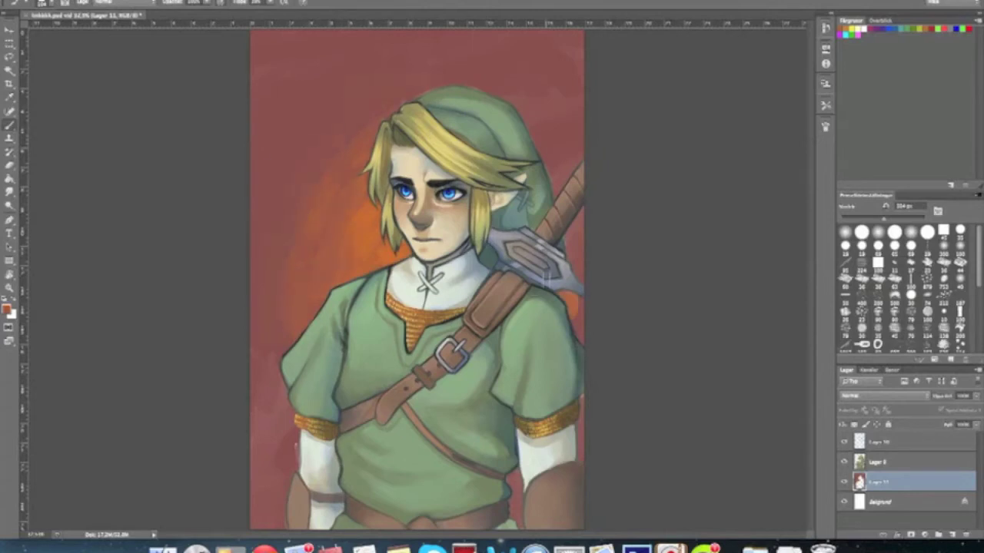
Step: Check the Link reference in Chrome and repaint the left-hand bracer dark blue with a brown strap on the figure layer
key("super+Tab")
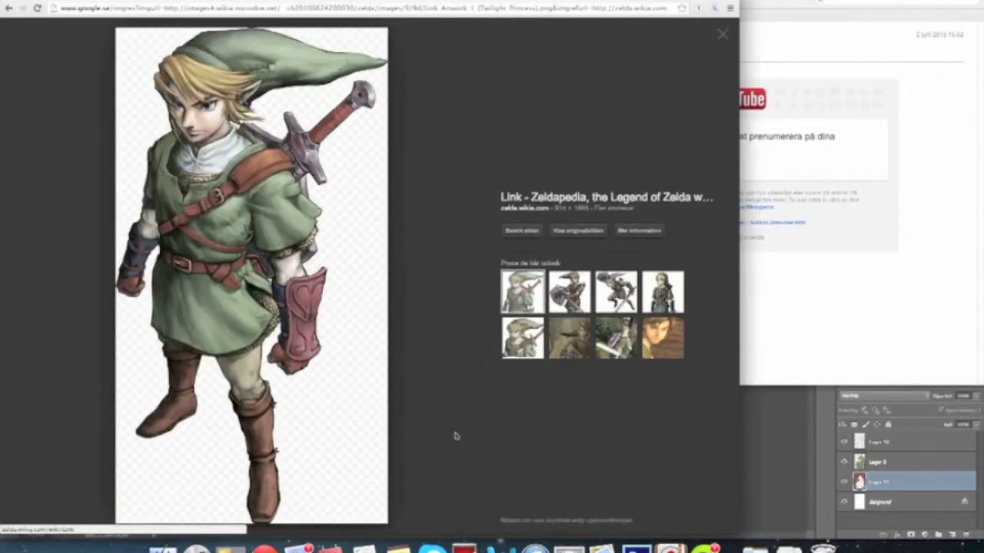
key("super+Tab")
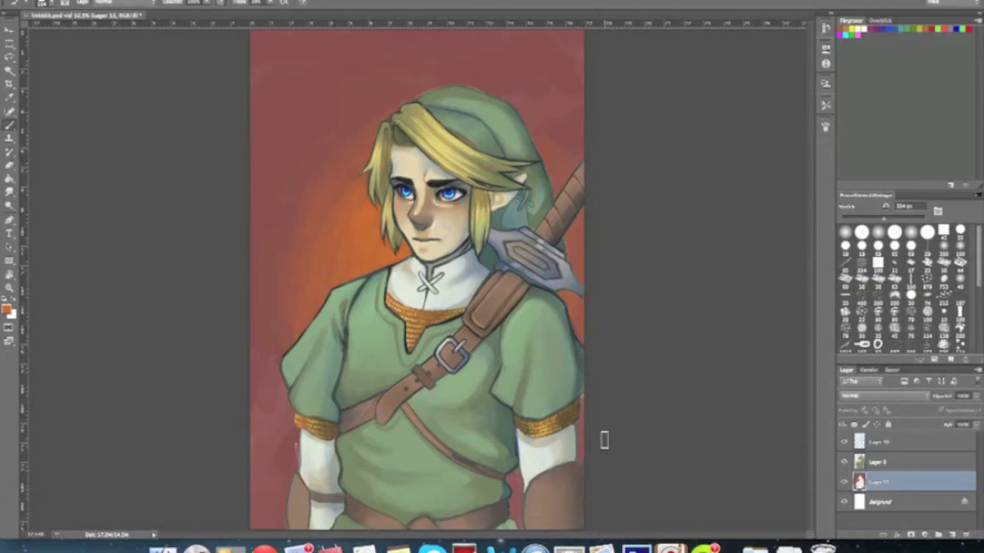
left_click(7, 309)
key("Return")
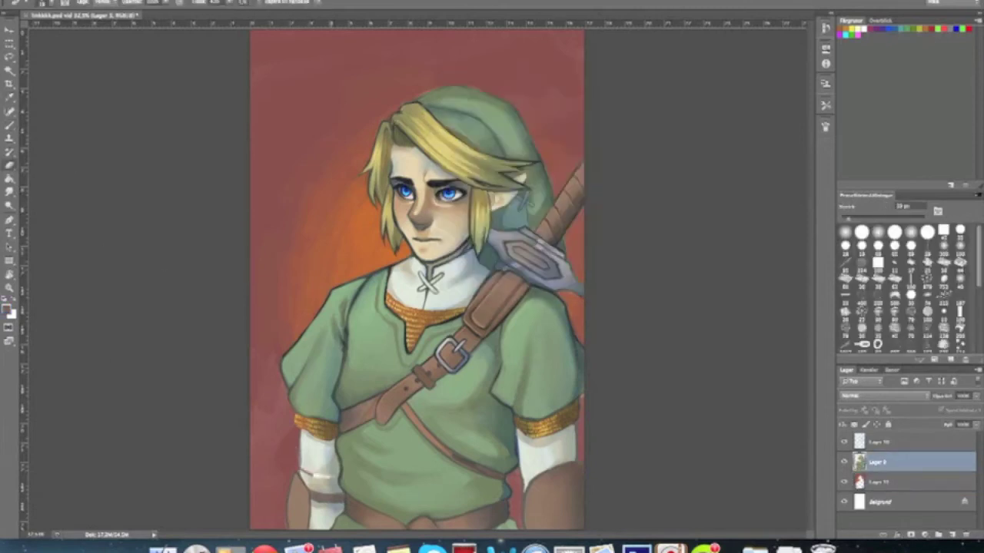
mouse_move(300, 469)
left_mouse_down()
mouse_move(335, 477)
mouse_move(289, 522)
mouse_move(338, 515)
mouse_move(307, 473)
mouse_move(296, 484)
mouse_move(330, 515)
mouse_move(322, 499)
left_mouse_up()
key("bracketright")
key("alt+bracketright")
key("alt+bracketleft")
key("alt+bracketright")
key("alt+bracketleft")
key("d")
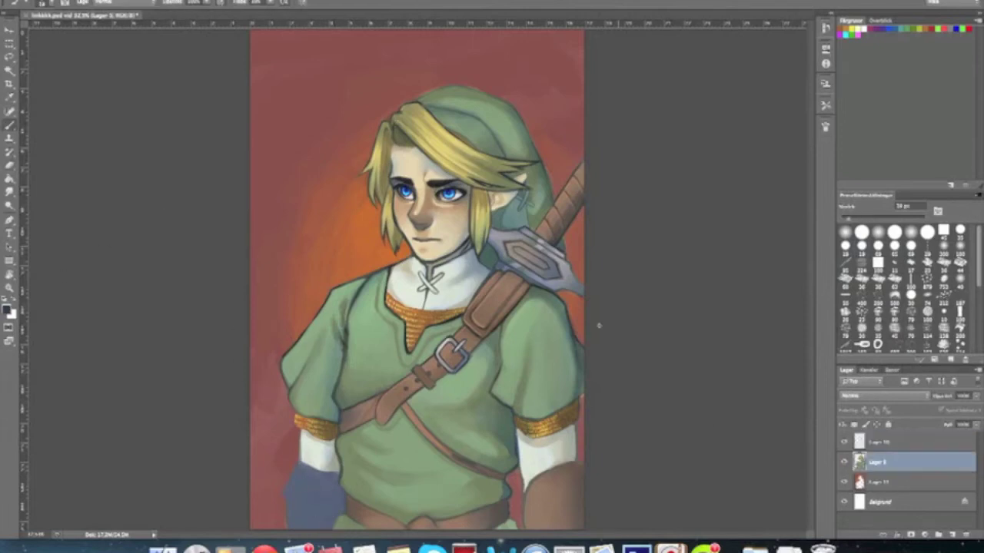
left_click_drag(298, 507, 330, 516)
Step: Reshape the thin strap running from the shoulder belt to the waist using the Lasso selection
left_click(392, 410, "alt")
mouse_move(380, 423)
left_mouse_down()
mouse_move(393, 412)
mouse_move(482, 483)
mouse_move(503, 478)
left_mouse_up()
key("l")
key("alt+BackSpace")
key("ctrl+d")
left_click(9, 126)
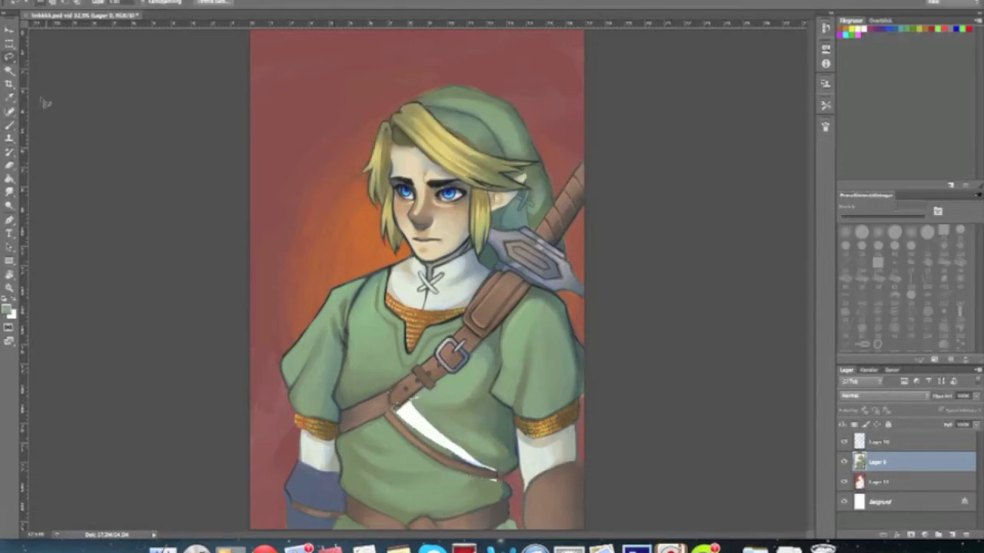
Step: Paint the blank gap above the thin strap with the tunic's sampled greens
mouse_move(405, 412)
left_mouse_down()
mouse_move(359, 424)
mouse_move(427, 402)
mouse_move(429, 426)
mouse_move(473, 451)
mouse_move(496, 472)
left_mouse_up()
left_click(424, 402, "alt")
left_click_drag(430, 423, 484, 466)
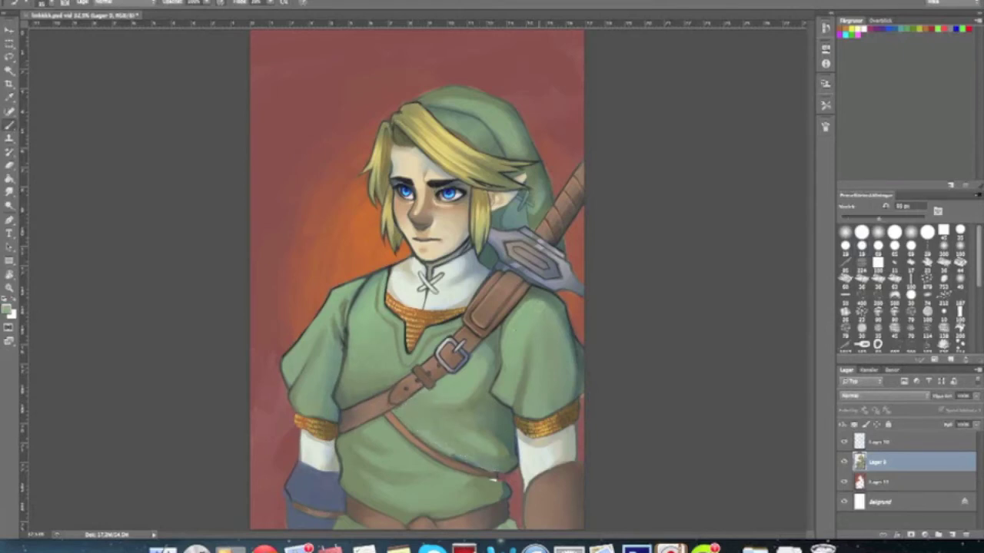
Step: Hide the blue shadow layer, touch up the tunic's side at the strap end, and paint a metal fitting where the straps meet
key("alt+bracketright")
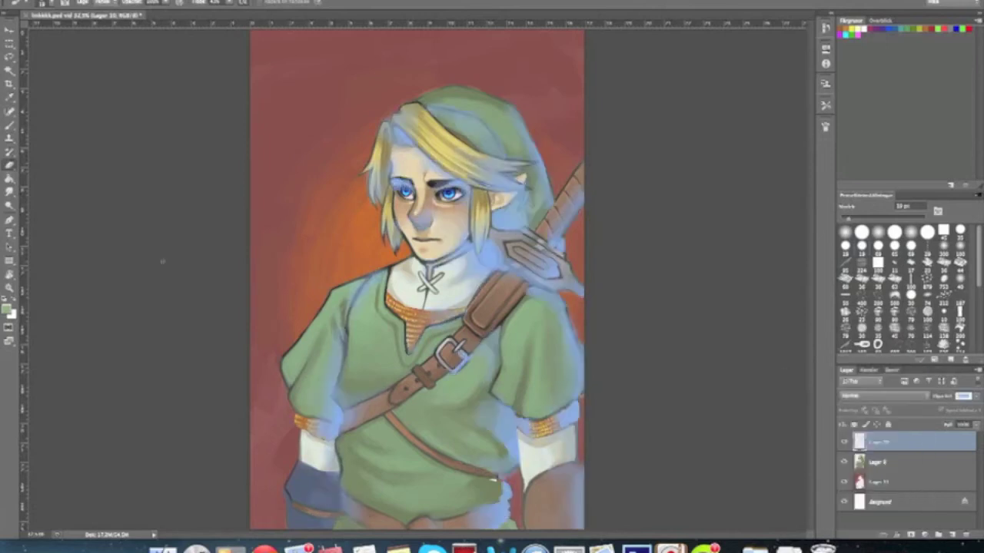
key("super+comma")
key("alt+bracketleft")
left_click(504, 470, "alt")
mouse_move(504, 470)
left_mouse_down()
mouse_move(479, 472)
mouse_move(503, 482)
left_mouse_up()
left_click(502, 483, "alt")
left_click_drag(370, 416, 389, 397)
left_click(386, 401, "alt")
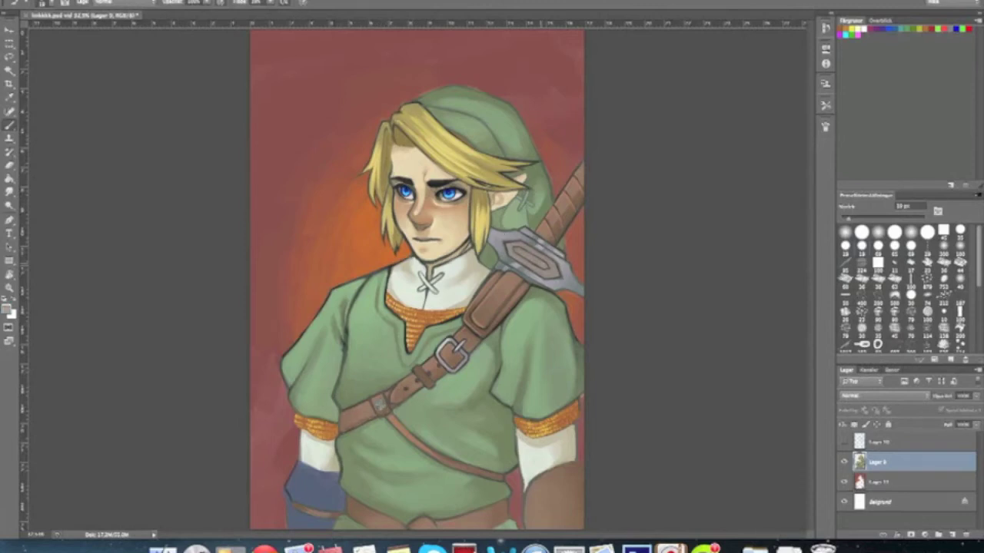
Step: Refine the upper edge of the blue bracer with sampled colours, checking the reference artwork
left_click(293, 498, "alt")
left_click(294, 465, "alt")
left_click_drag(301, 465, 341, 470)
key("super+Tab")
key("super+Tab")
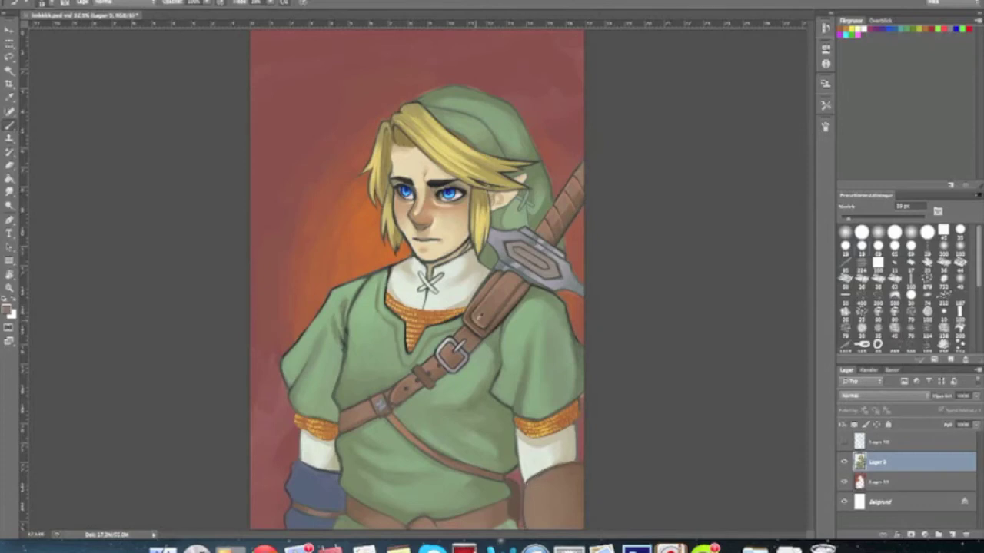
Step: Paint a curled relief ornament on the brown bracer, and show the blue shadow layer again with its blend mode set to Multiply
key("super+Tab")
key("super+Tab")
left_click(844, 442)
left_click(884, 395)
left_click(814, 431)
key("b")
key("shift+alt+m")
Step: Check the reference in Chrome and paint dark cross-stitching along the tunic's side seam
left_click(265, 550)
left_click(464, 550)
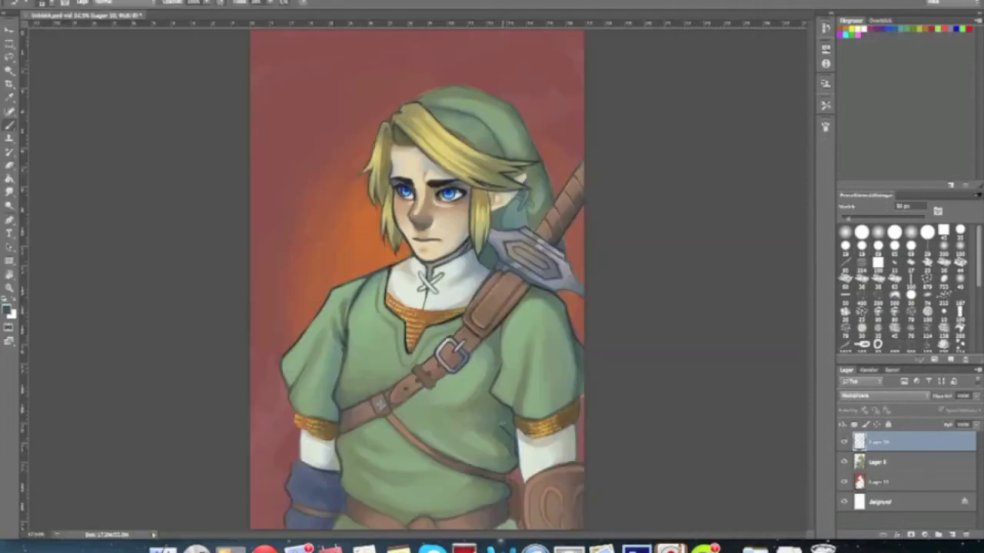
key("alt")
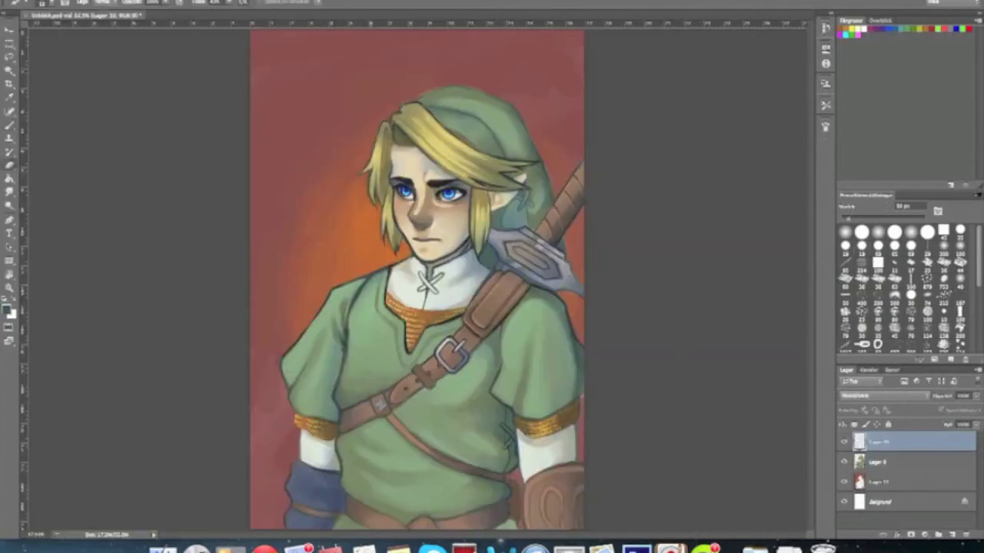
key("bracketleft")
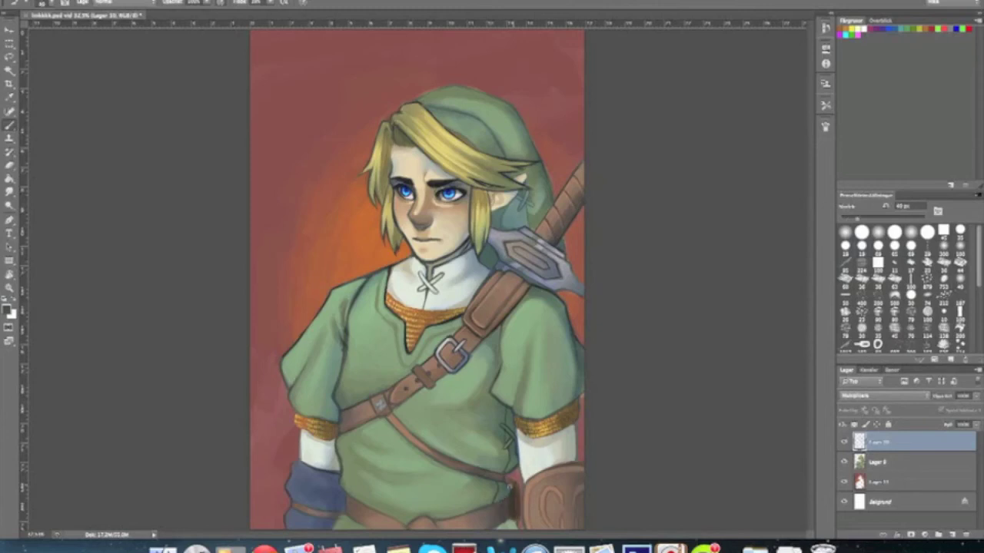
Step: Compare with the reference in Chrome and paint small stitches on both sides of the tunic's neckline
left_click(264, 550)
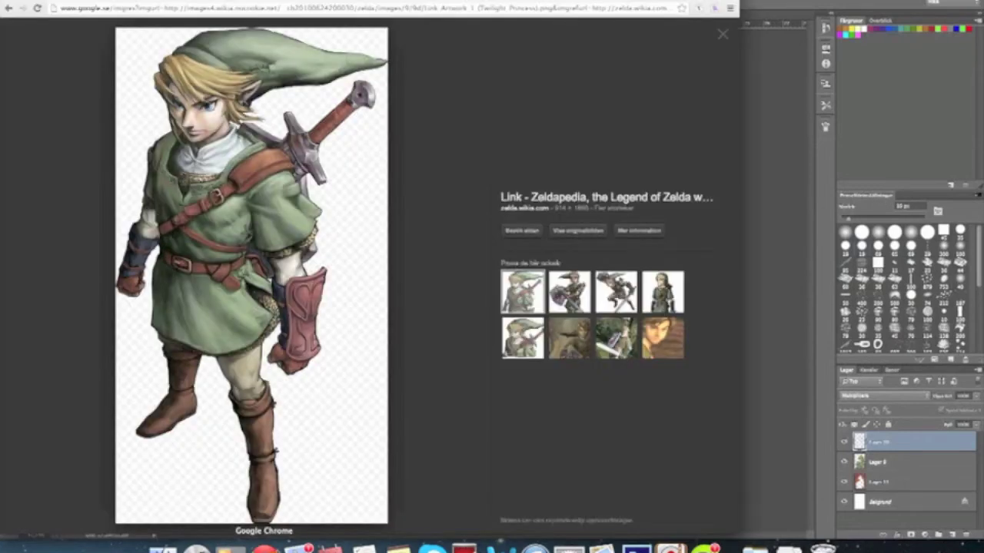
key("super+Tab")
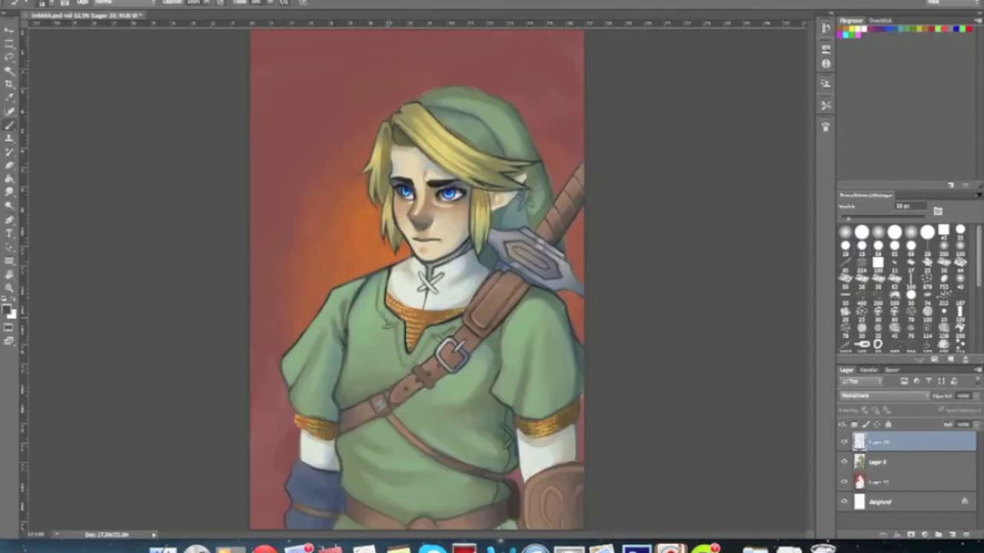
key("alt+bracketleft")
key("super+Tab")
key("super+Tab")
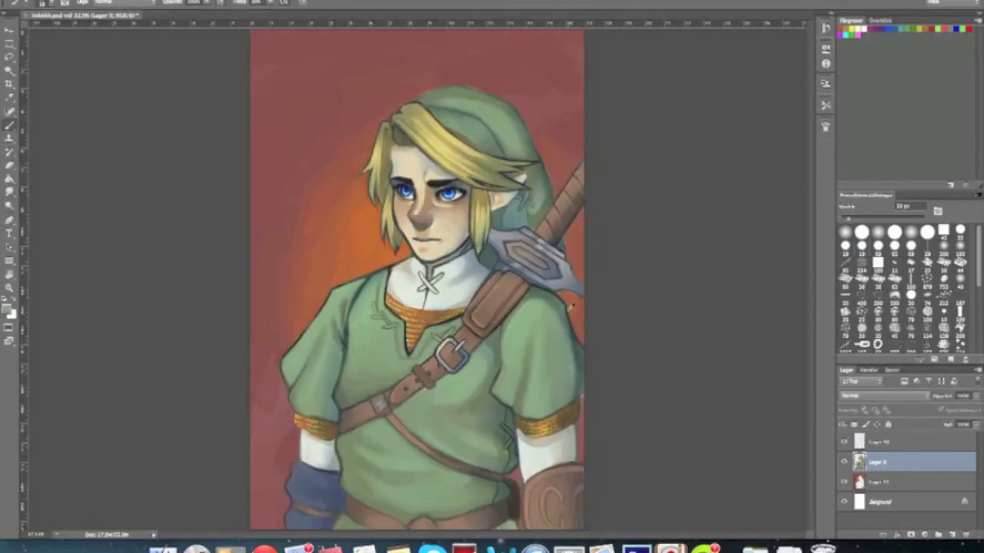
key("alt+bracketright")
key("alt+bracketleft")
key("alt+bracketright")
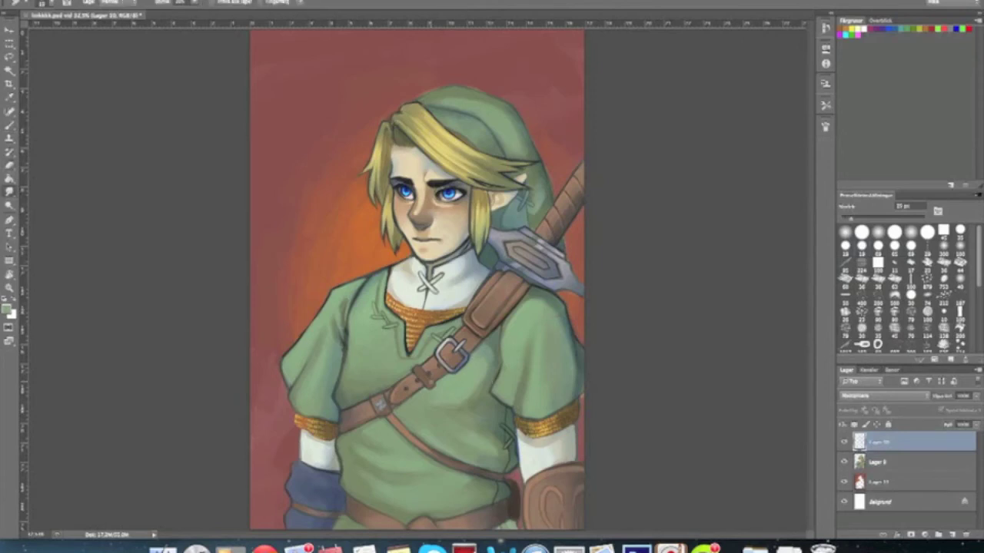
Step: Paint the outline of a small rectangular patch on the upper right-hand sleeve
key("b")
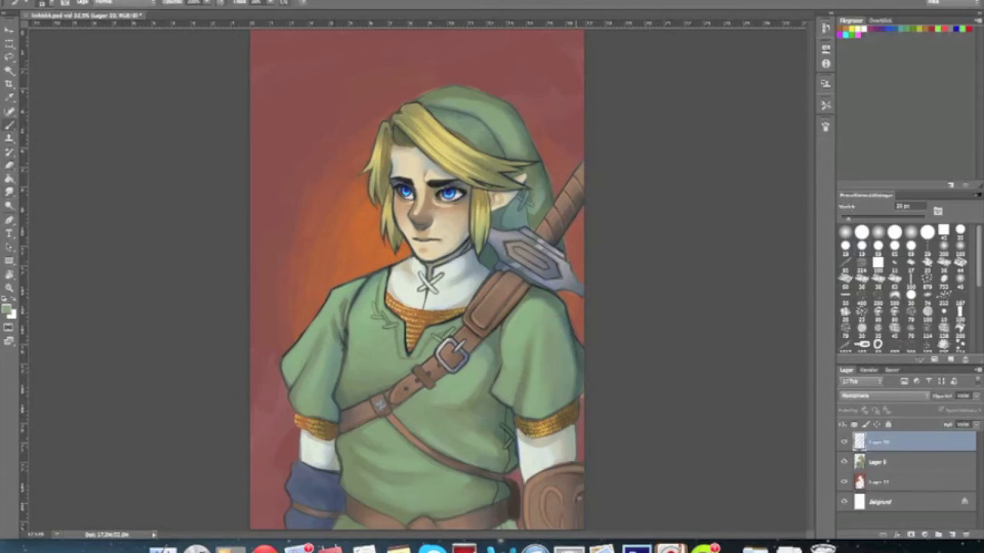
key("shift+b")
key("shift+b")
key("shift+b")
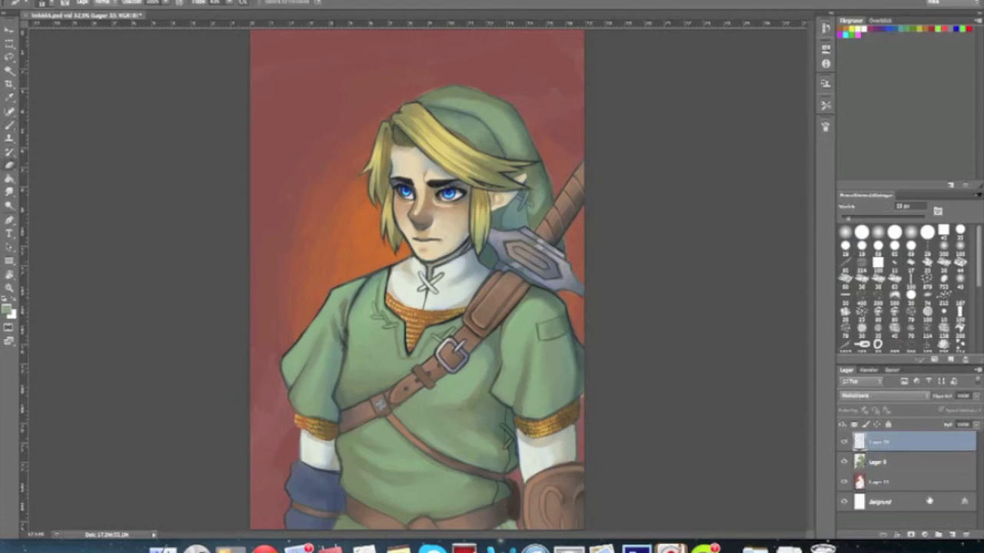
Step: Add a new layer and paint cross-stitches down the right-hand sleeve and a small earring on the ear
key("ctrl+shift+n")
key("Return")
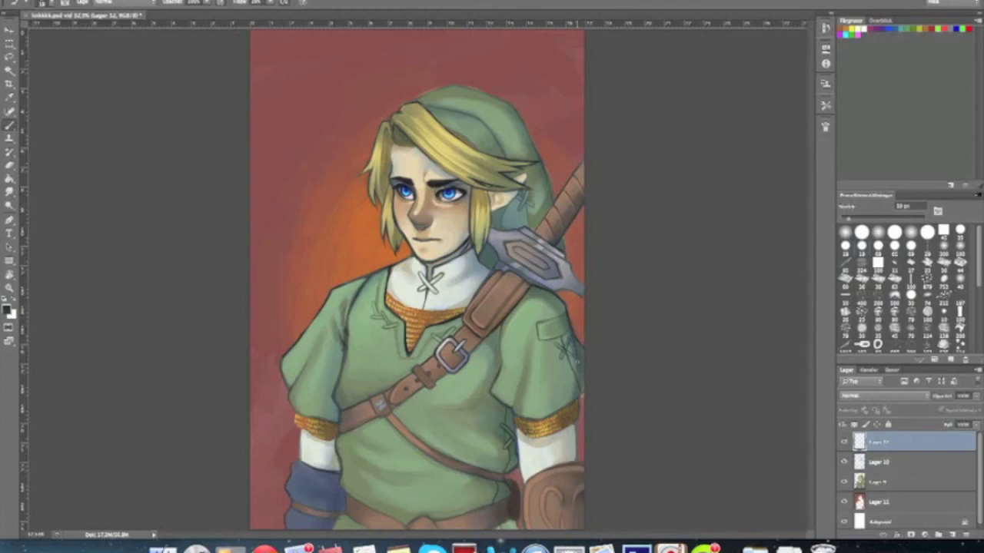
left_click_drag(573, 362, 572, 384)
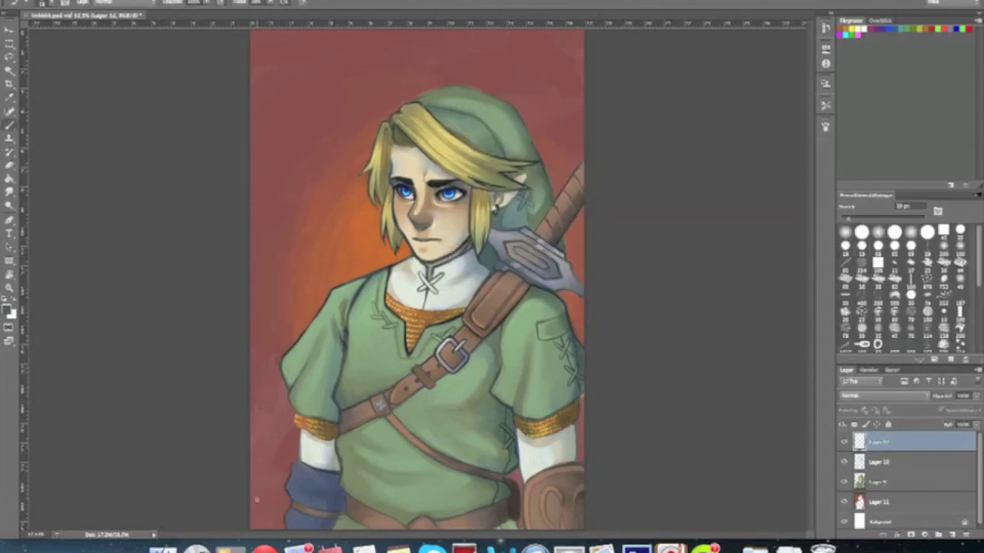
key("super+Tab")
key("super+Tab")
Step: Search the files for the Skaia Skies signature and open it
left_click(77, 2)
left_click(84, 18)
left_click(709, 40)
type("skala")
key("Return")
left_click(257, 188)
left_click(831, 412)
Step: Copy the Skaia Skies signature into the Link painting and transform it to fit the canvas's upper left corner
left_click(108, 3)
left_click(130, 53)
left_click(84, 15)
left_click(108, 2)
left_click(131, 69)
key("ctrl+t")
key("Return")
Step: Turn the Skaia Skies signature black with Hue/Saturation by setting lightness to -100
left_click(138, 2)
left_click(254, 62)
left_click_drag(604, 428, 549, 428)
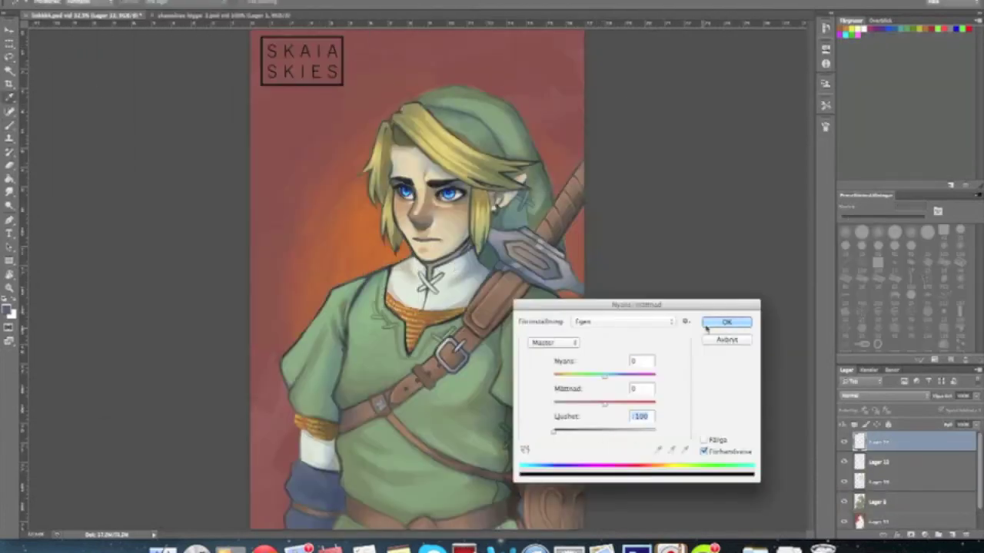
left_click(740, 321)
left_click(77, 2)
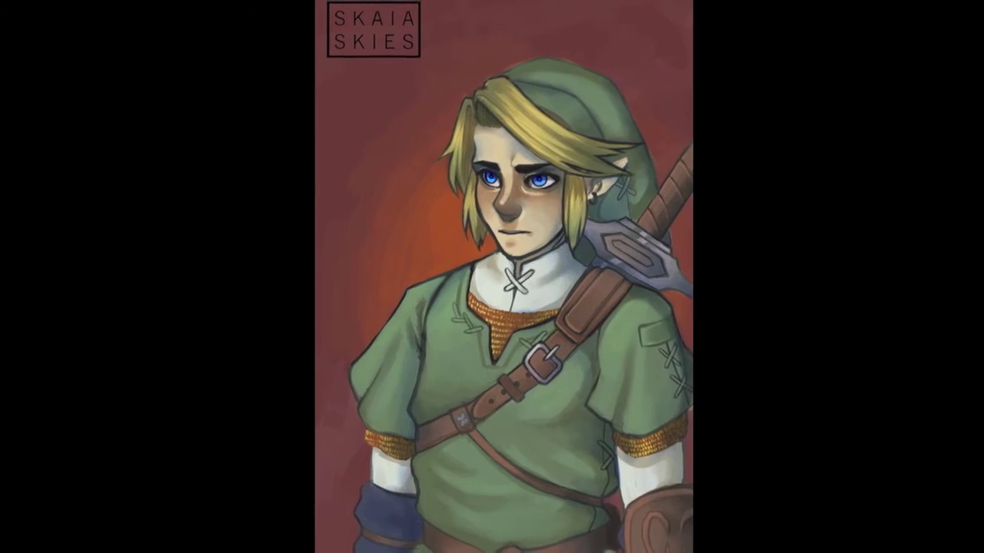